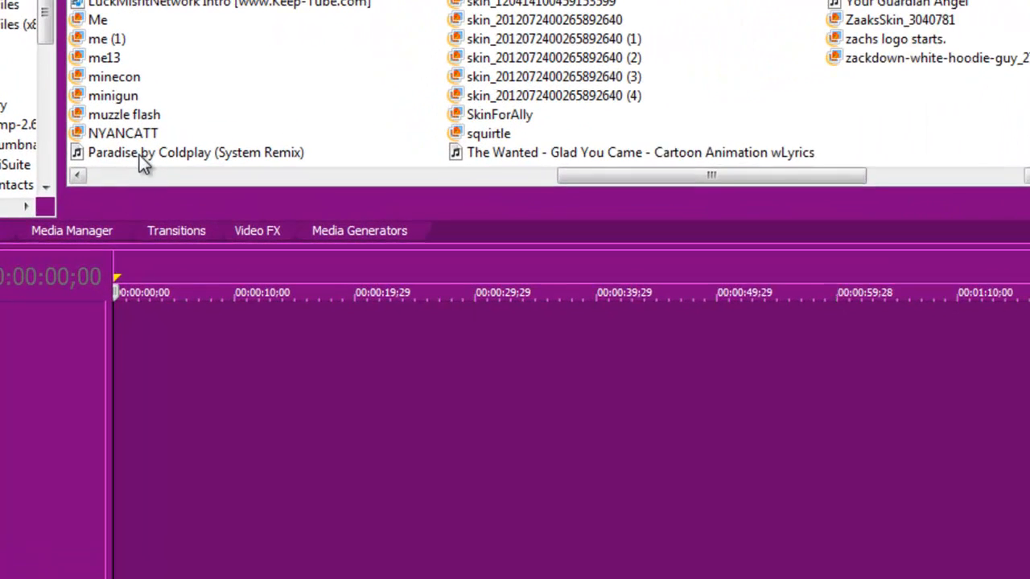
{"action": "right_click", "coordinate": [217, 352]}
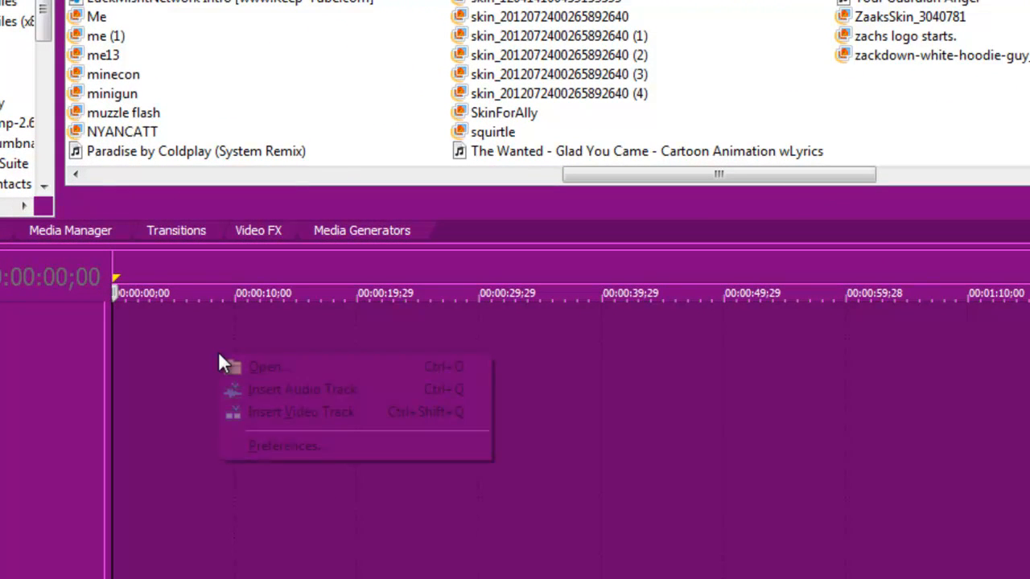
{"action": "left_click", "coordinate": [618, 443]}
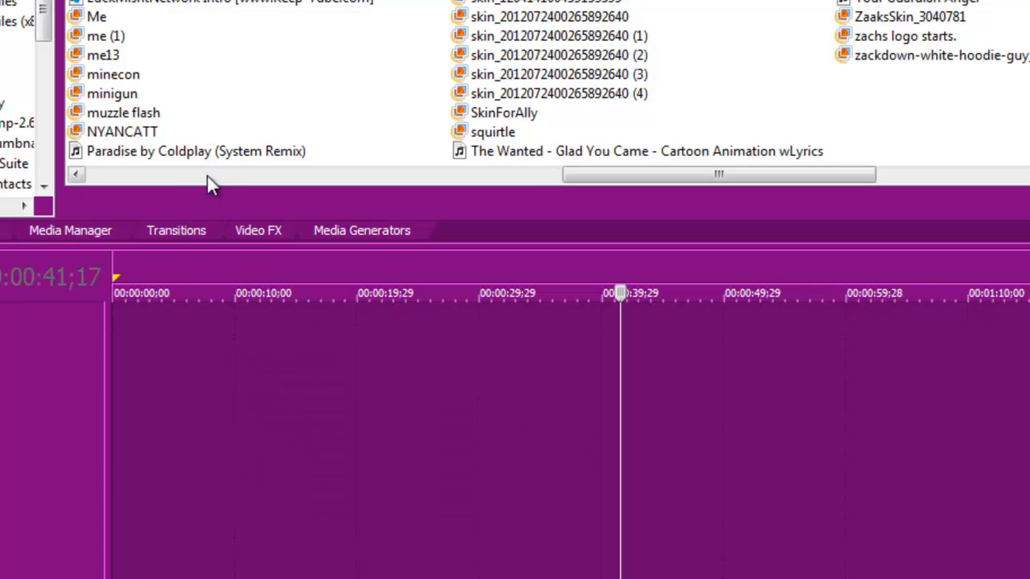
{"action": "key", "text": "shift+space"}
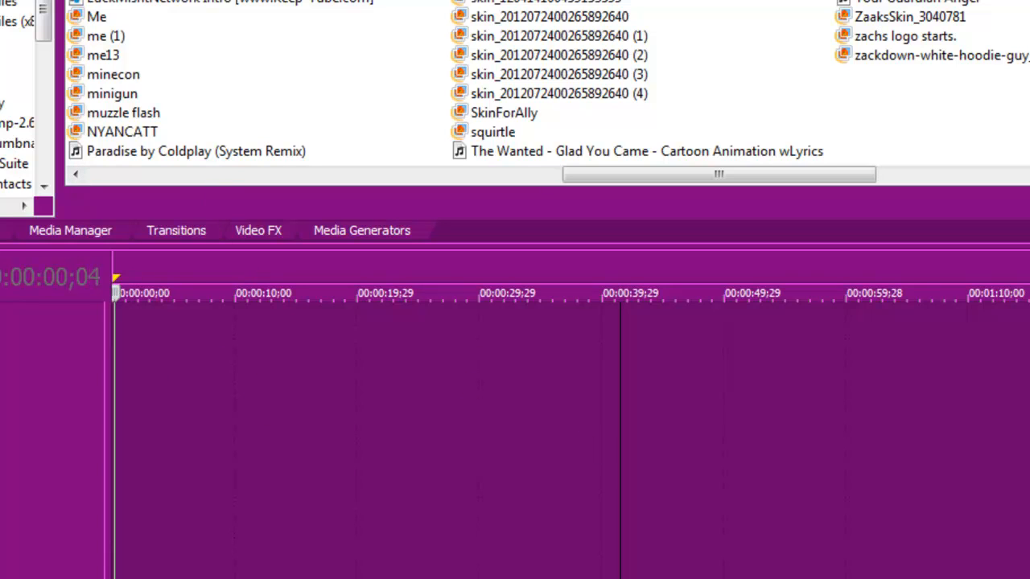
{"action": "key", "text": "Return"}
- Add the Paradise by Coldplay (System Remix) audio file to the timeline as a new audio track
{"action": "left_click_drag", "start_coordinate": [136, 150], "coordinate": [110, 373]}
{"action": "scroll", "coordinate": [100, 346], "scroll_direction": "down", "scroll_amount": 3}
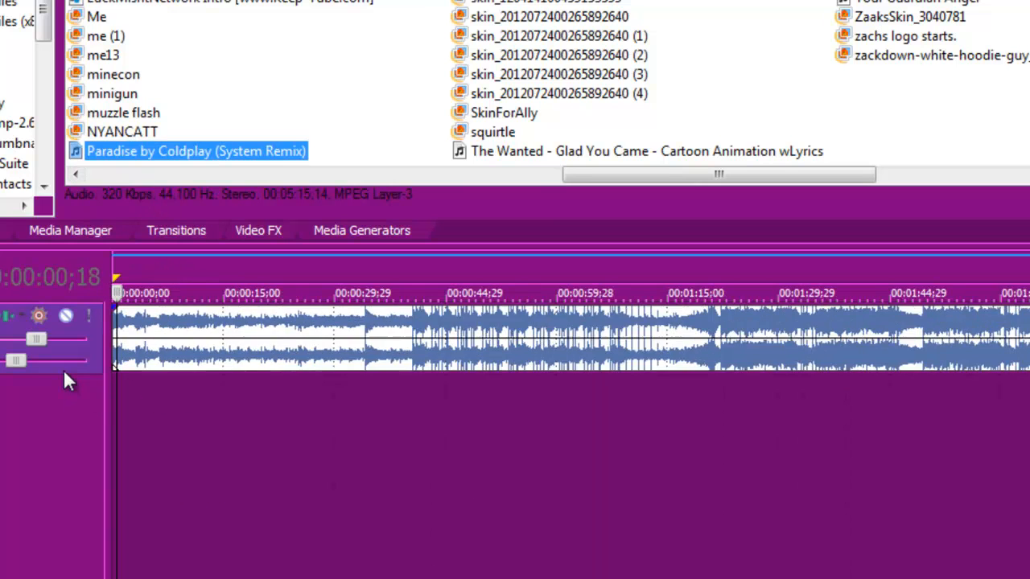
{"action": "left_click", "coordinate": [120, 342]}
- Insert two video tracks above the audio track on the timeline
{"action": "right_click", "coordinate": [212, 416]}
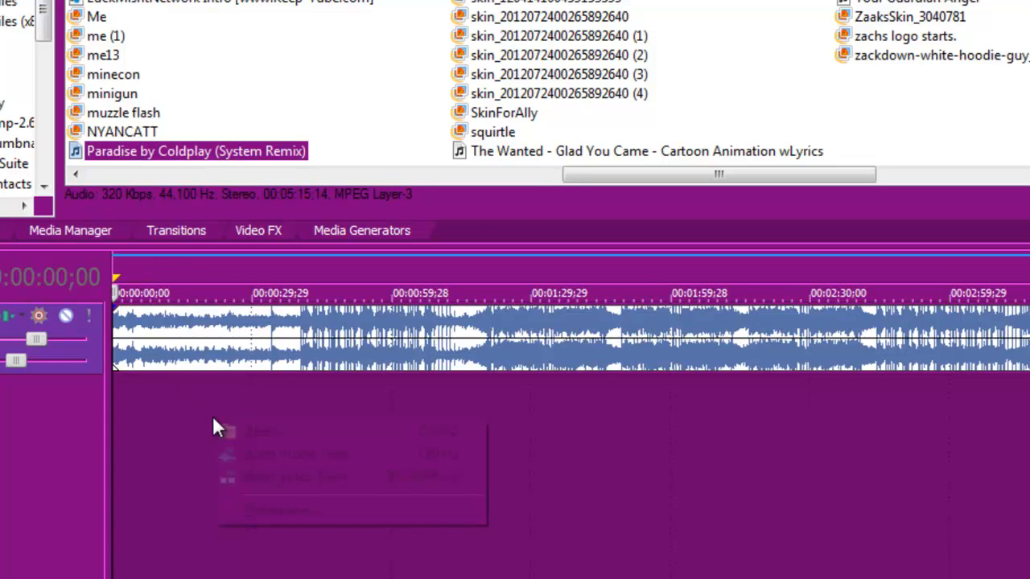
{"action": "left_click", "coordinate": [279, 475]}
{"action": "right_click", "coordinate": [281, 488]}
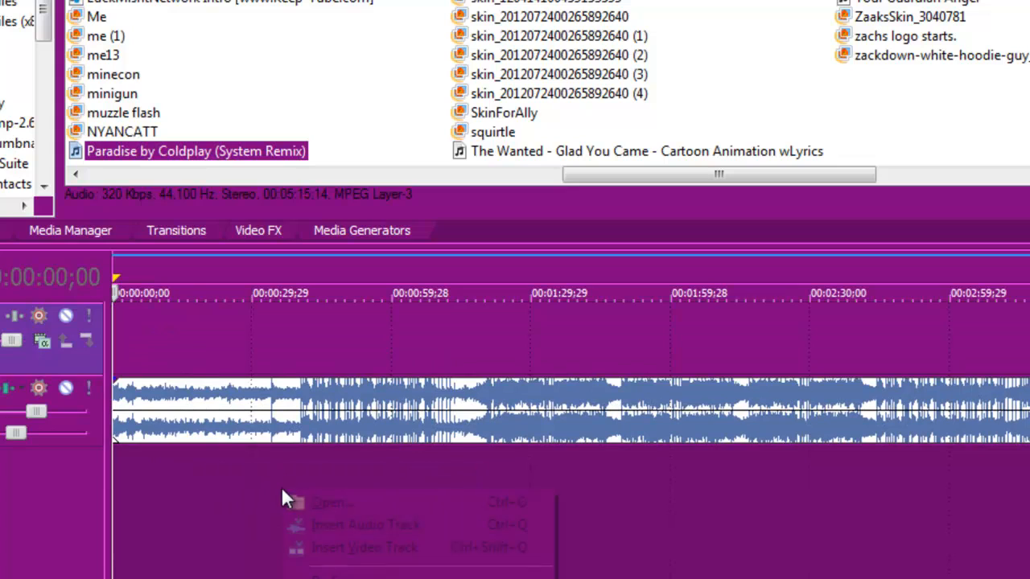
{"action": "left_click", "coordinate": [355, 547]}
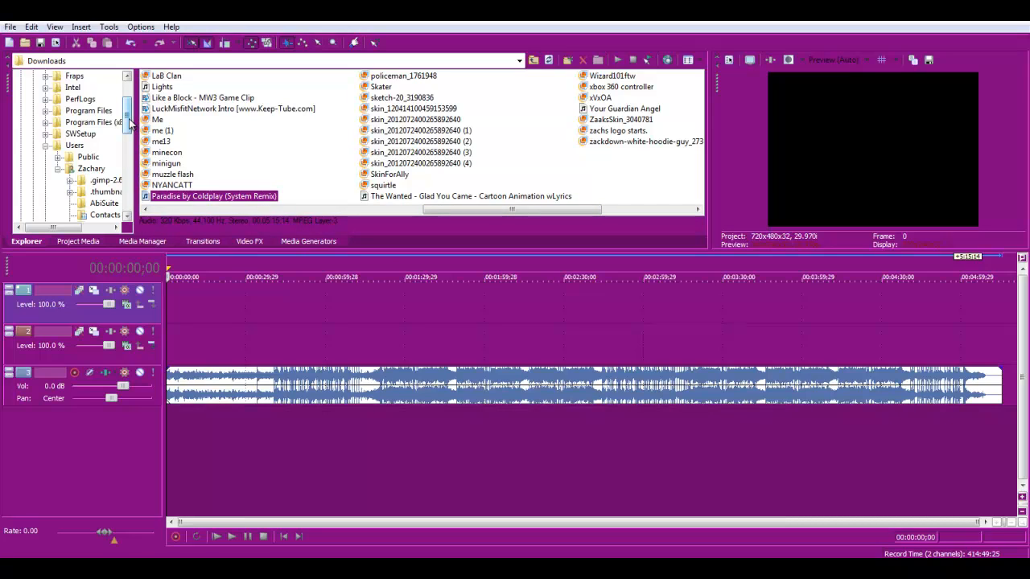
- Switch to Fraps and check the Movies tab for the folder where captured movies are saved
{"action": "left_click_drag", "start_coordinate": [131, 121], "coordinate": [130, 166]}
{"action": "left_click", "coordinate": [111, 156]}
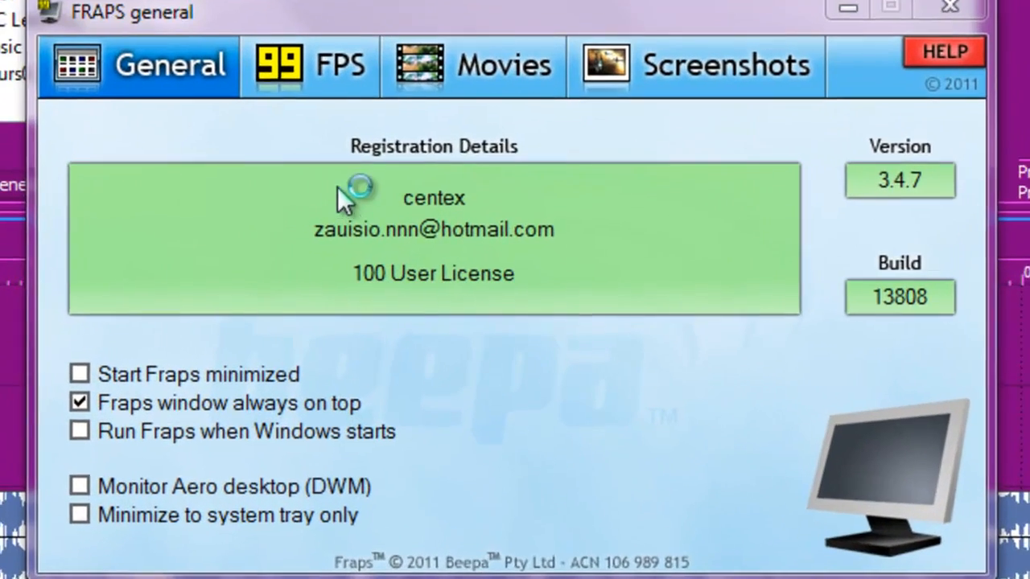
{"action": "left_click", "coordinate": [527, 44]}
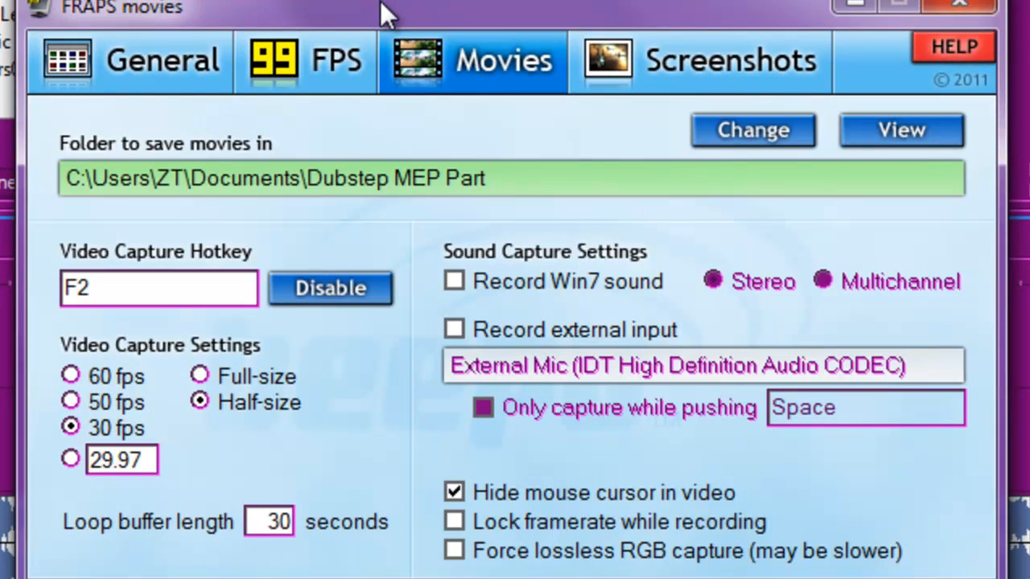
{"action": "left_click_drag", "start_coordinate": [379, 2], "coordinate": [222, 5]}
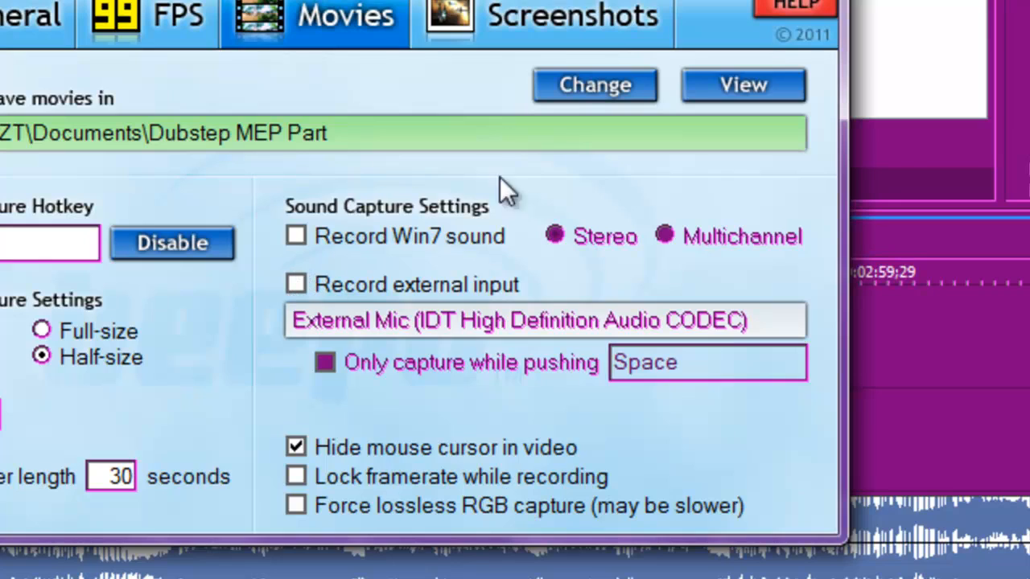
{"action": "left_click", "coordinate": [785, 1]}
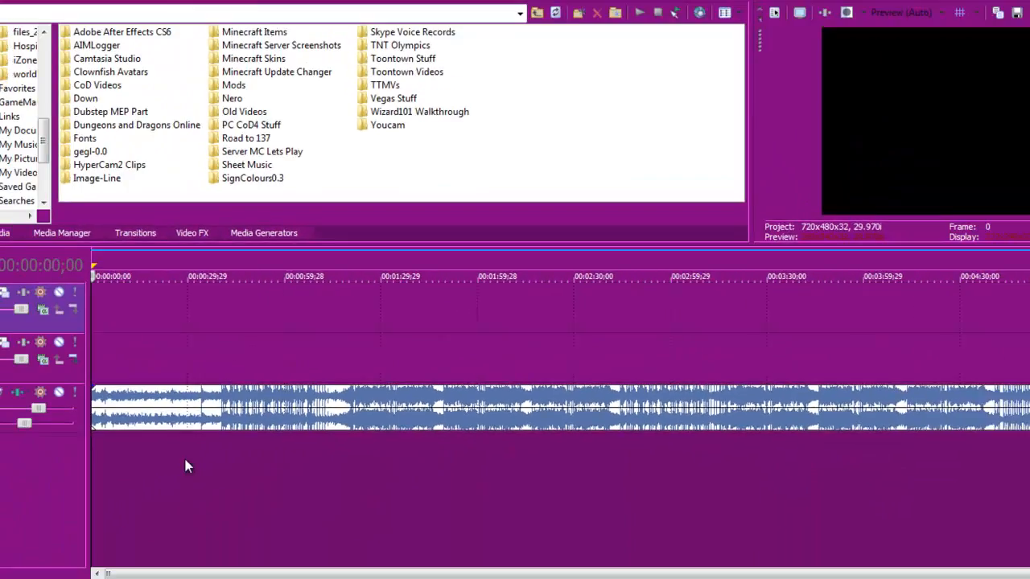
- Open the Documents library's Dubstep MEP Part folder in Windows Explorer
{"action": "left_click", "coordinate": [201, 572]}
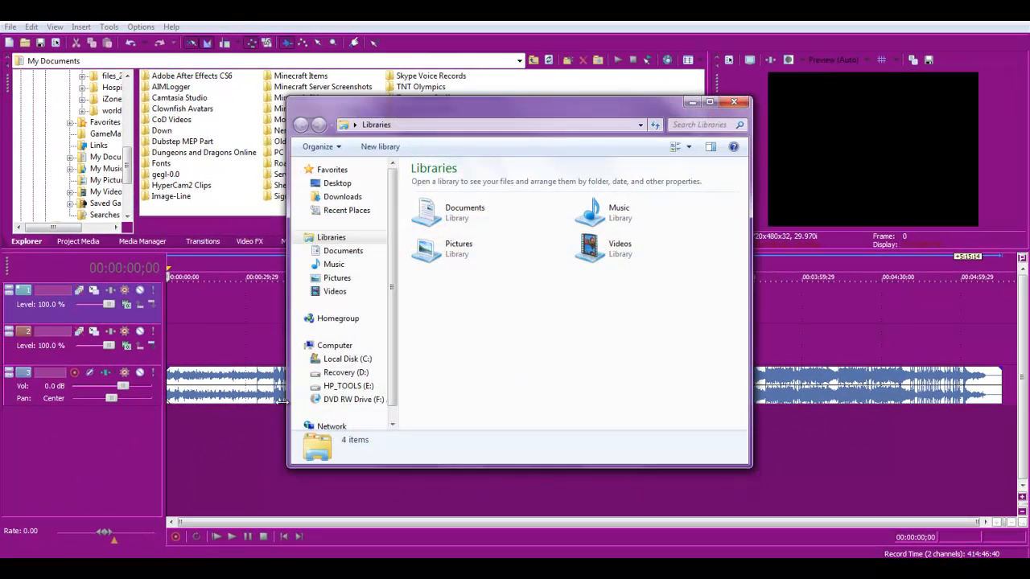
{"action": "left_click", "coordinate": [358, 252]}
{"action": "double_click", "coordinate": [456, 301]}
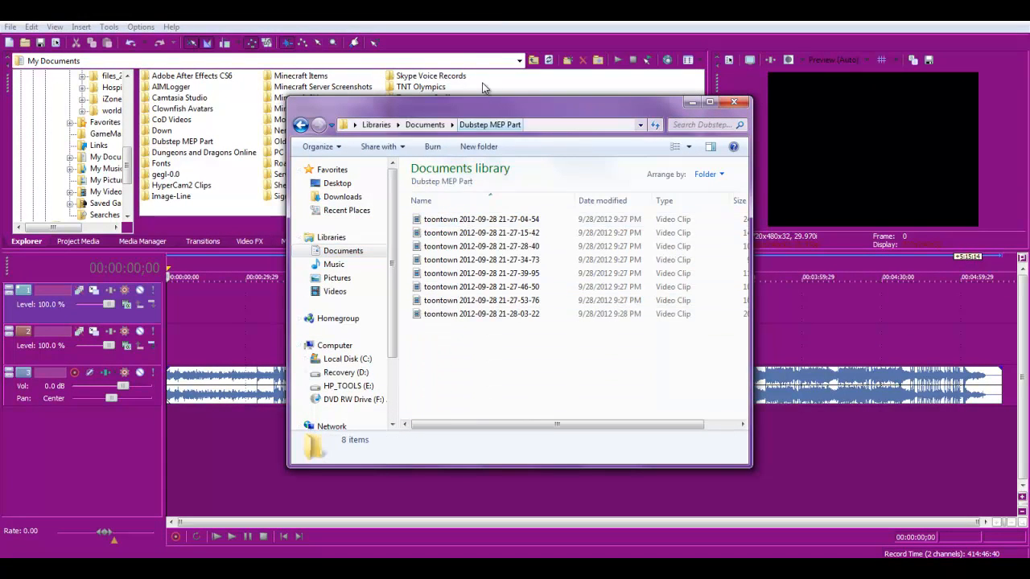
{"action": "left_click_drag", "start_coordinate": [492, 114], "coordinate": [726, 93]}
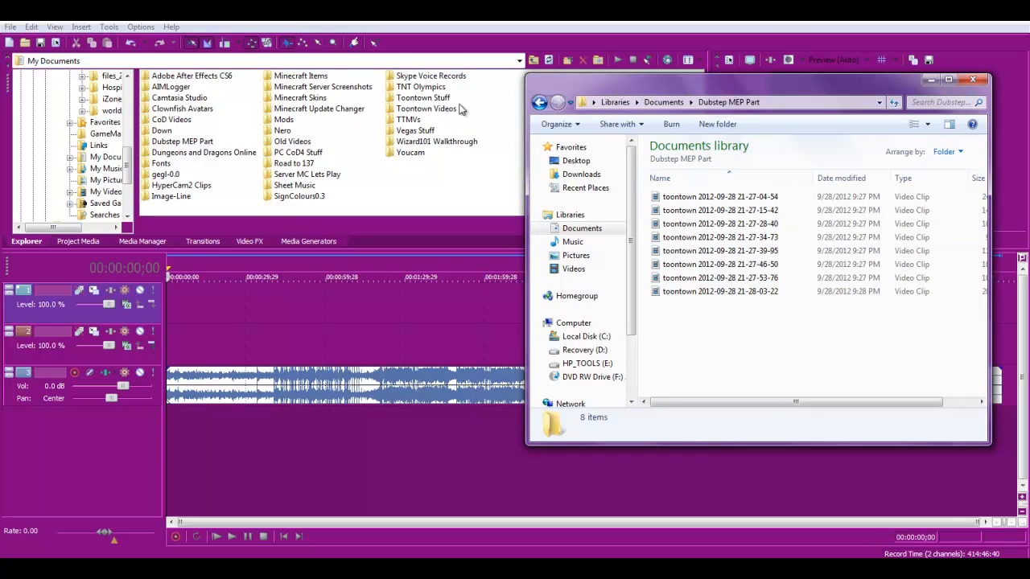
{"action": "left_click", "coordinate": [717, 197]}
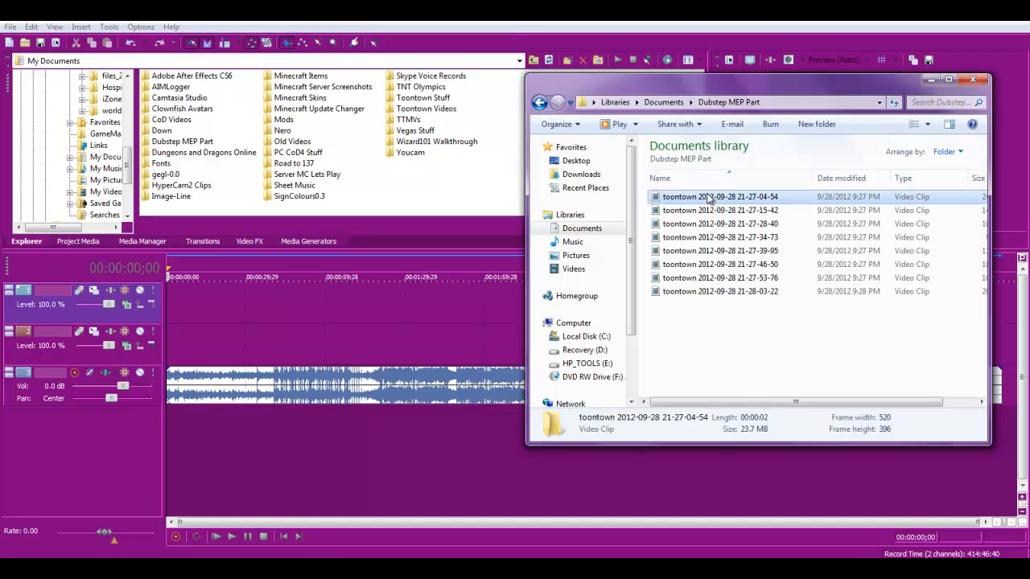
{"action": "left_click_drag", "start_coordinate": [650, 198], "coordinate": [245, 281]}
{"action": "left_click_drag", "start_coordinate": [197, 341], "coordinate": [163, 352]}
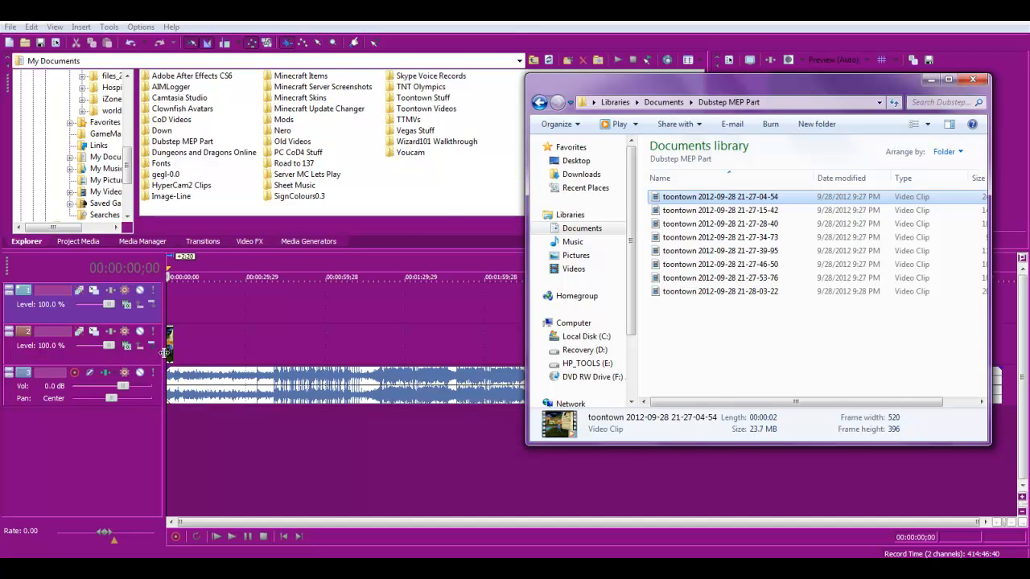
{"action": "left_click", "coordinate": [931, 80]}
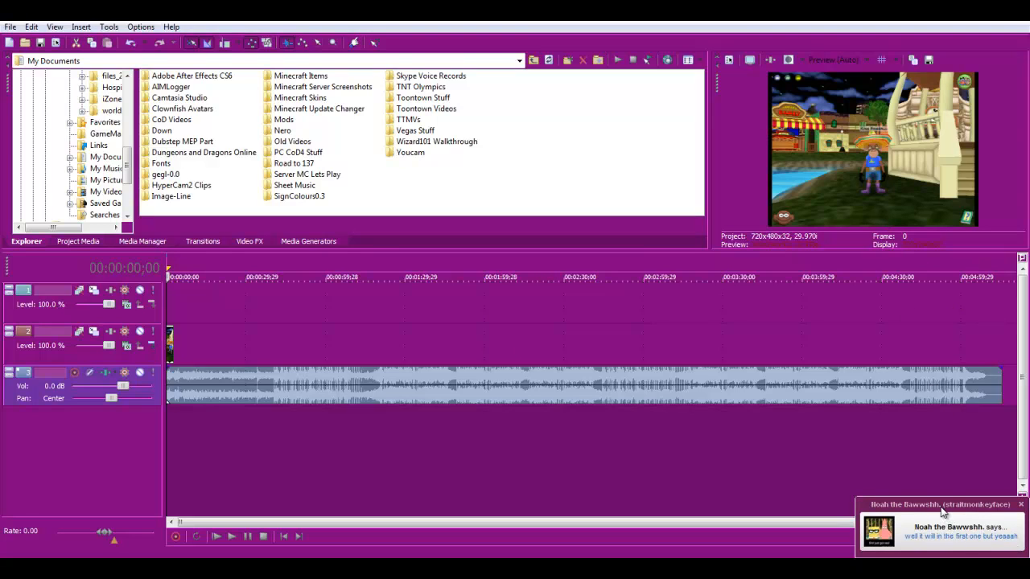
- Open the incoming chat message, reply "hold on", and minimize the chat window
{"action": "left_click", "coordinate": [952, 532]}
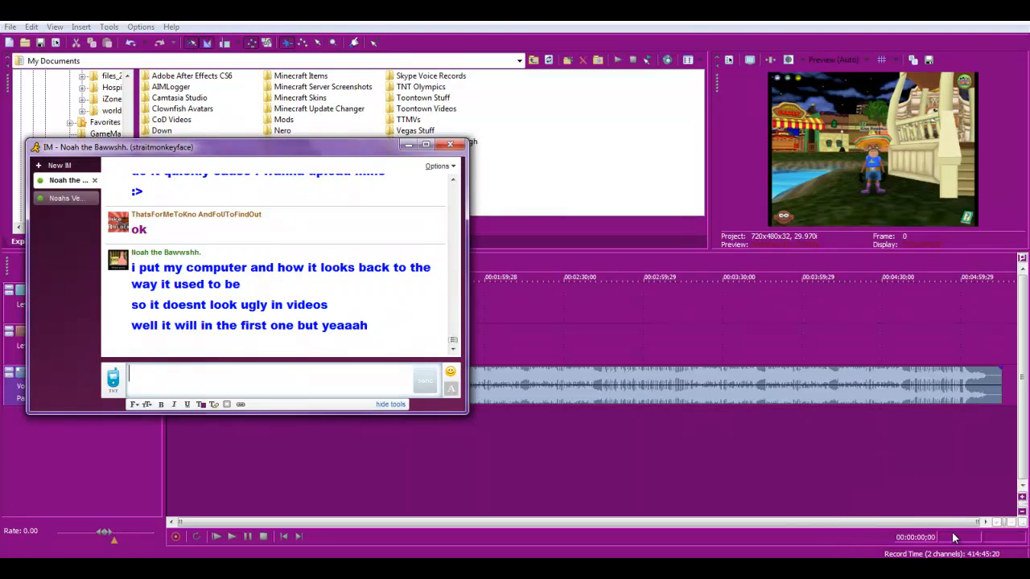
{"action": "type", "text": "hold on"}
{"action": "key", "text": "Return"}
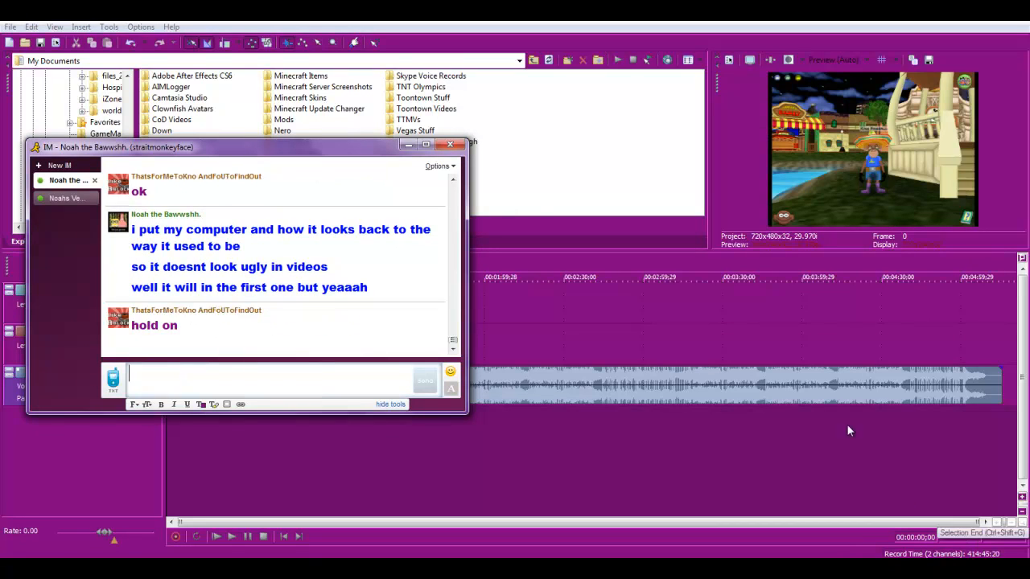
{"action": "left_click", "coordinate": [408, 145]}
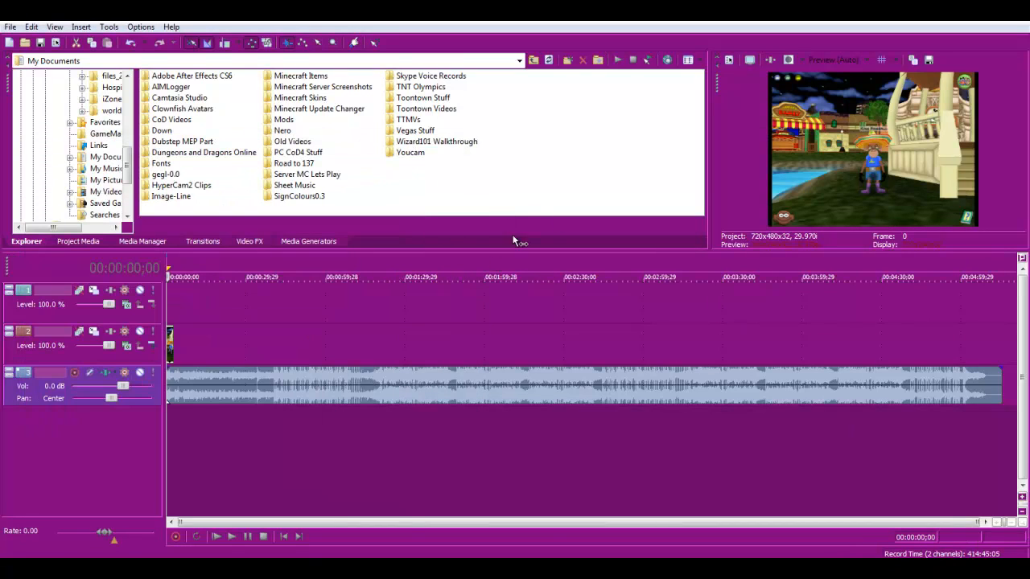
- Send "your slaps are annoying.." and "hold on" in the chat, then read the next reply and minimize it
{"action": "left_click", "coordinate": [433, 544]}
{"action": "type", "text": "you"}
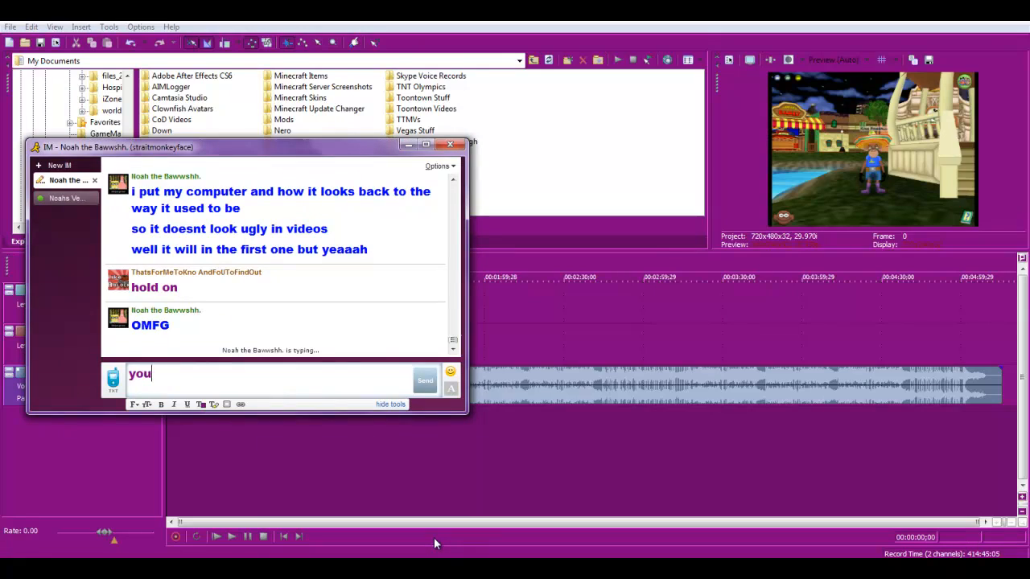
{"action": "type", "text": "r slaps are annoying.."}
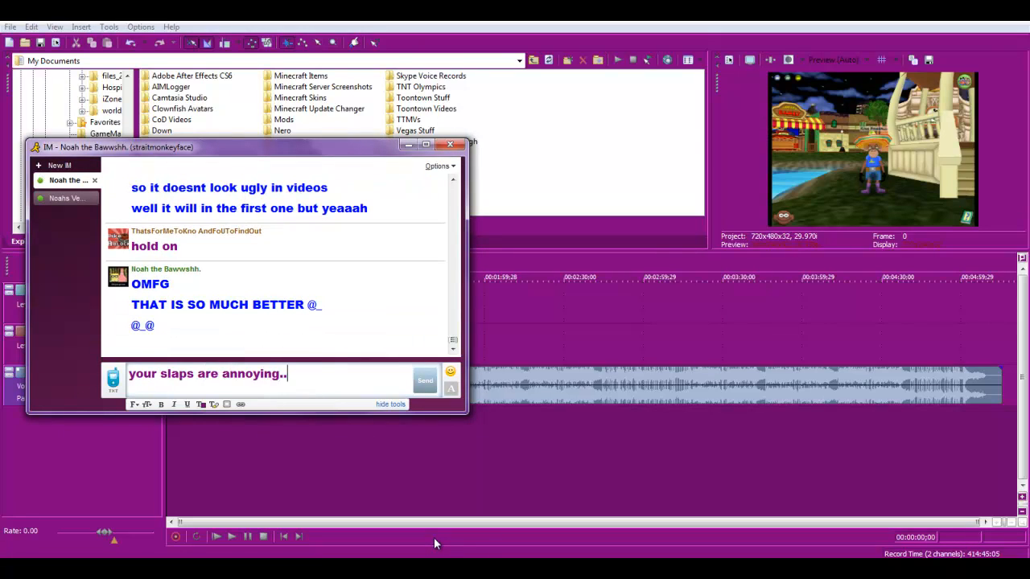
{"action": "key", "text": "Return"}
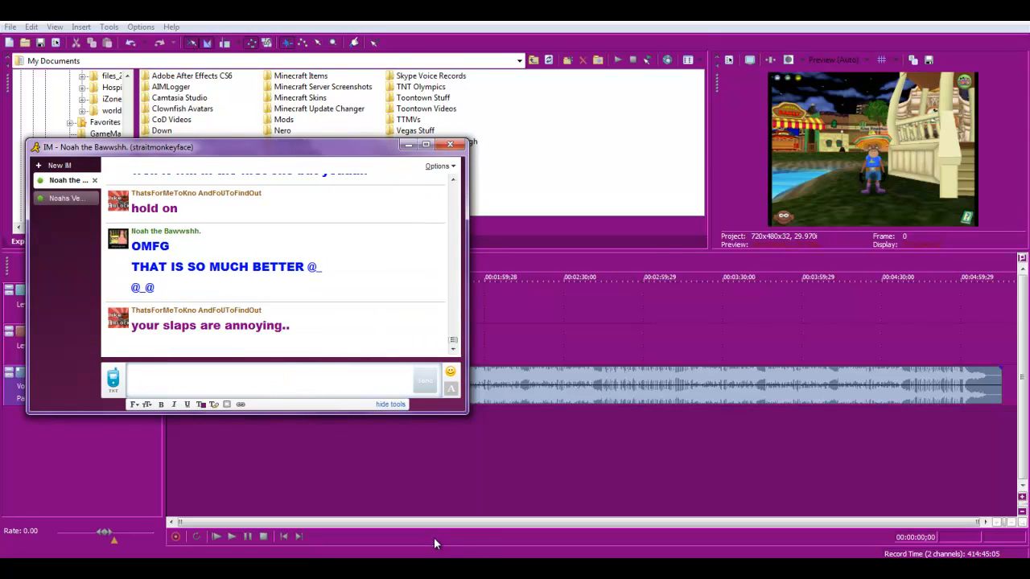
{"action": "type", "text": "hold on"}
{"action": "key", "text": "Return"}
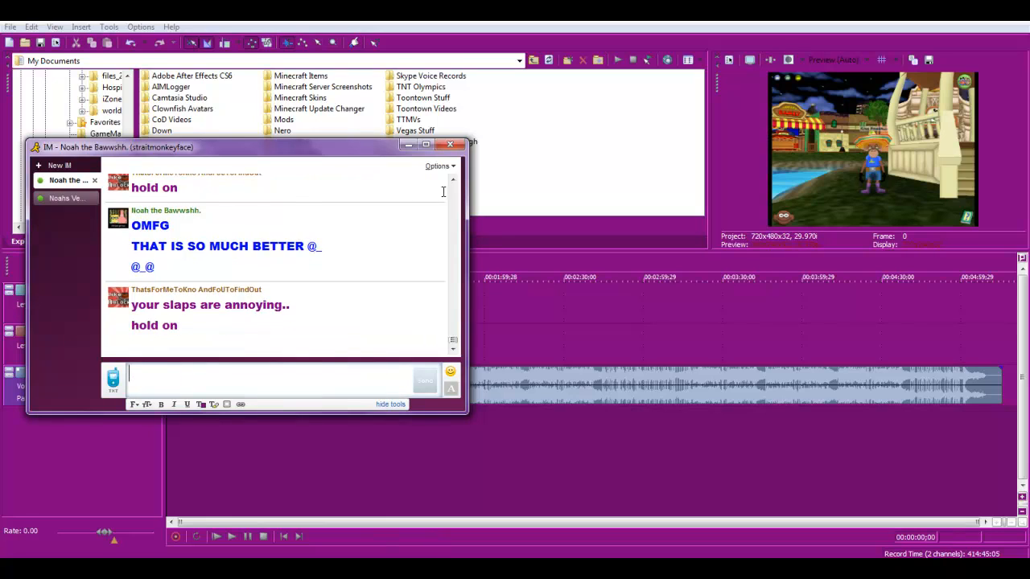
{"action": "left_click", "coordinate": [408, 148]}
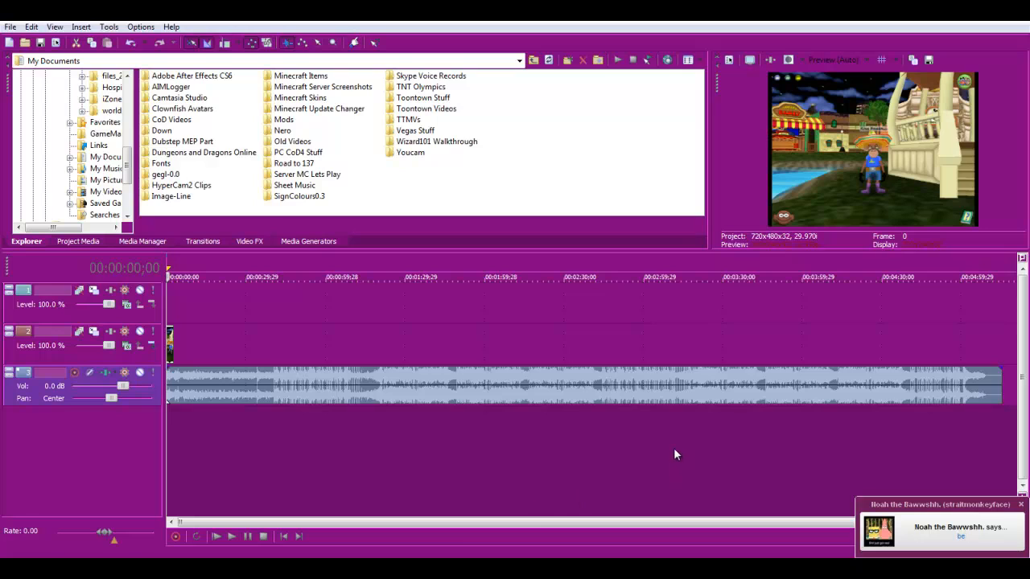
{"action": "left_click", "coordinate": [953, 530]}
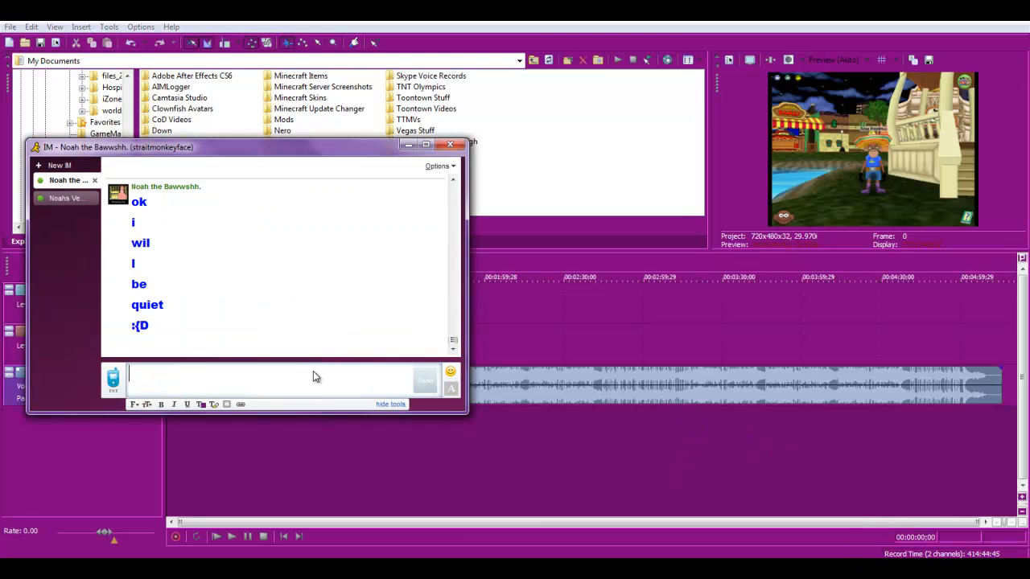
{"action": "left_click", "coordinate": [408, 144]}
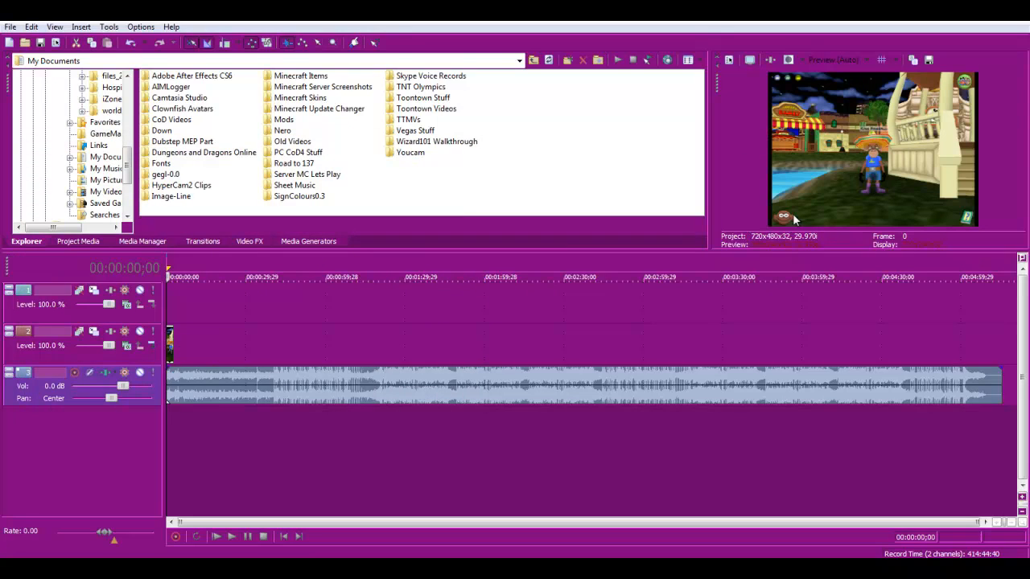
- Set the video preview quality to Best with Full resolution
{"action": "left_click", "coordinate": [829, 62]}
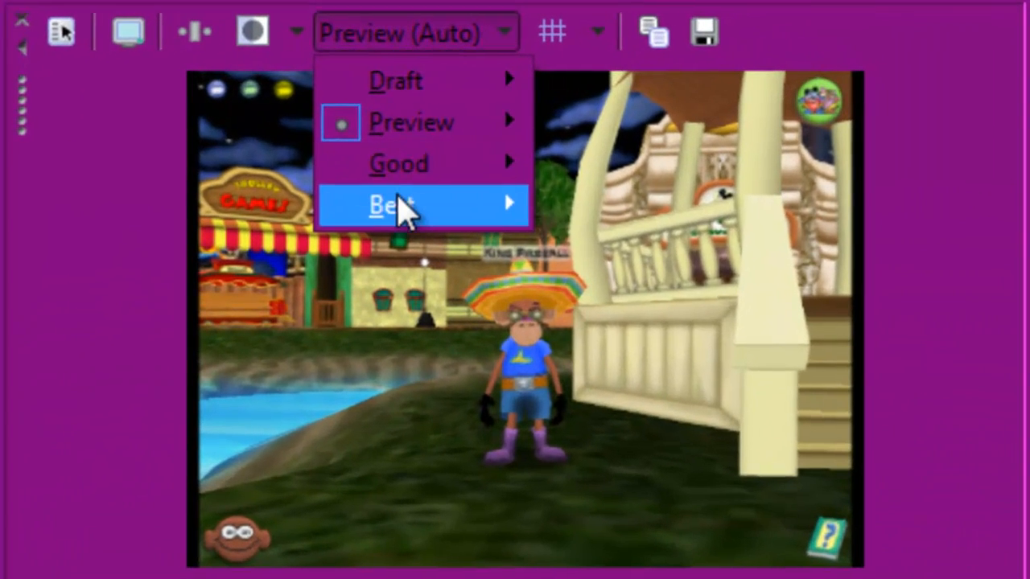
{"action": "mouse_move", "coordinate": [837, 114]}
{"action": "left_click", "coordinate": [618, 215]}
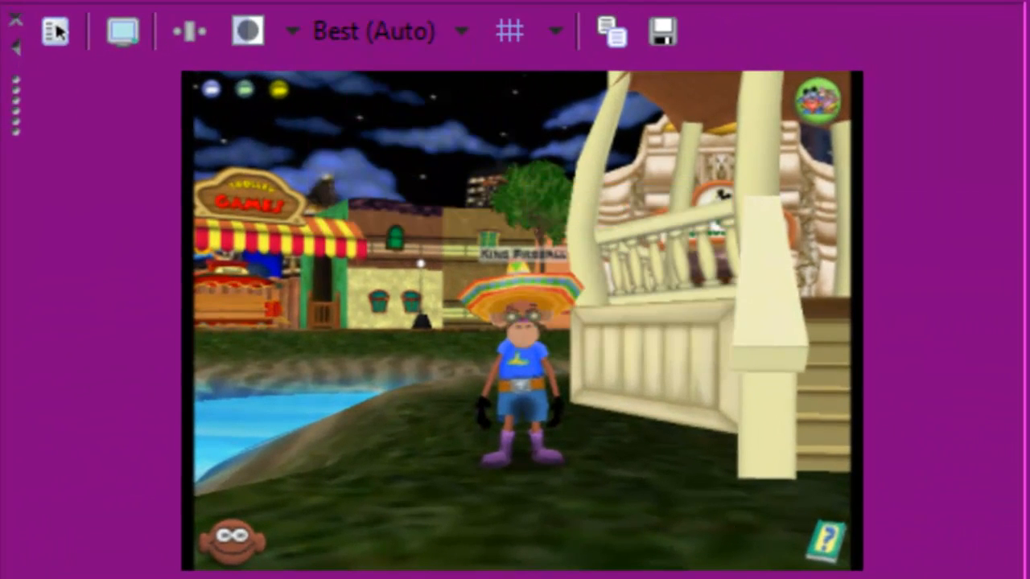
{"action": "mouse_move", "coordinate": [522, 568]}
{"action": "left_mouse_down"}
{"action": "mouse_move", "coordinate": [522, 578]}
{"action": "mouse_move", "coordinate": [521, 538]}
{"action": "mouse_move", "coordinate": [522, 573]}
{"action": "left_mouse_up"}
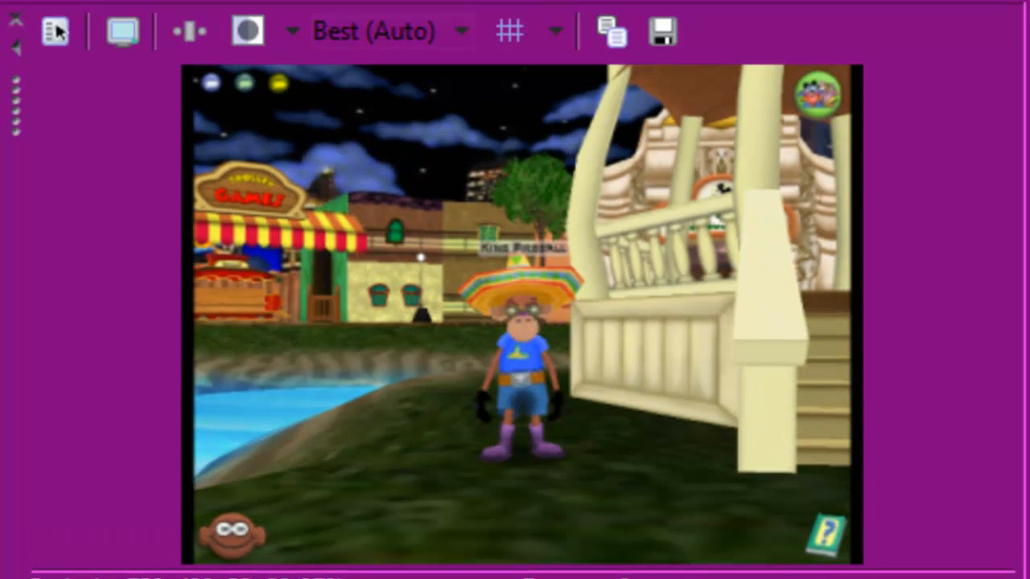
{"action": "left_click", "coordinate": [379, 30]}
{"action": "mouse_move", "coordinate": [435, 215]}
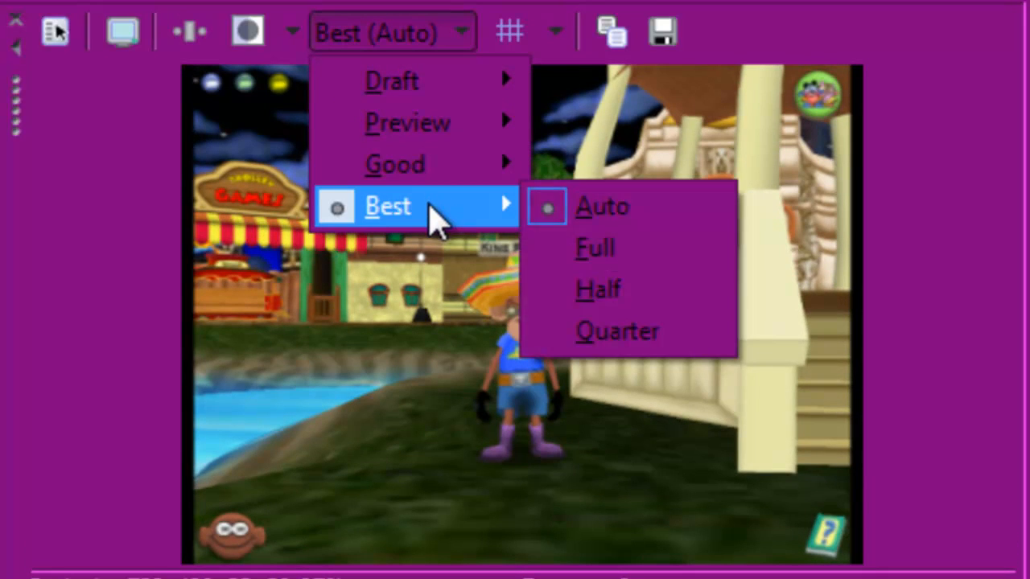
{"action": "left_click", "coordinate": [634, 255]}
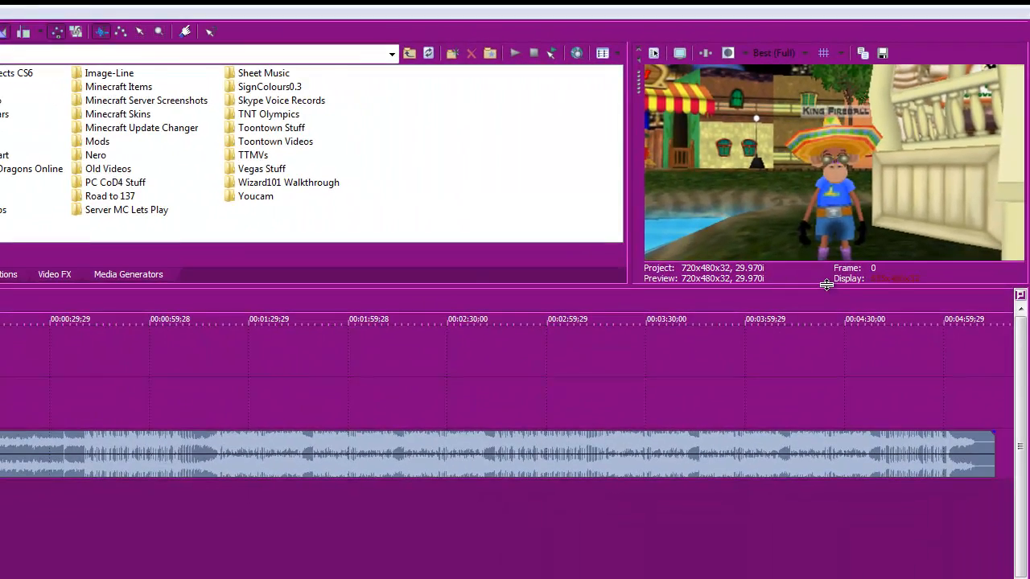
- Enlarge the video preview pane and switch its quality to Preview (Auto)
{"action": "left_click_drag", "start_coordinate": [826, 285], "coordinate": [808, 533]}
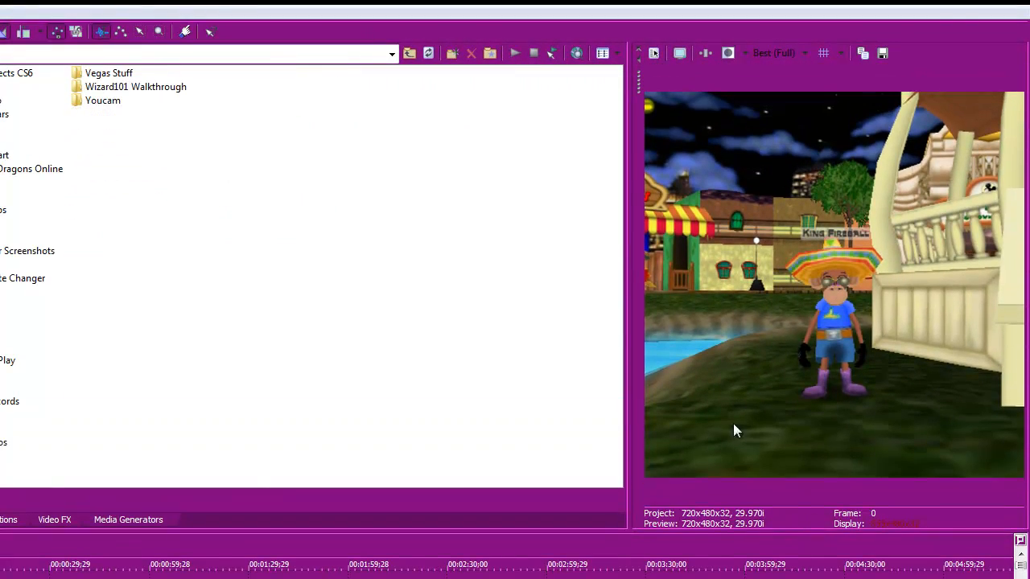
{"action": "left_click_drag", "start_coordinate": [629, 301], "coordinate": [326, 250]}
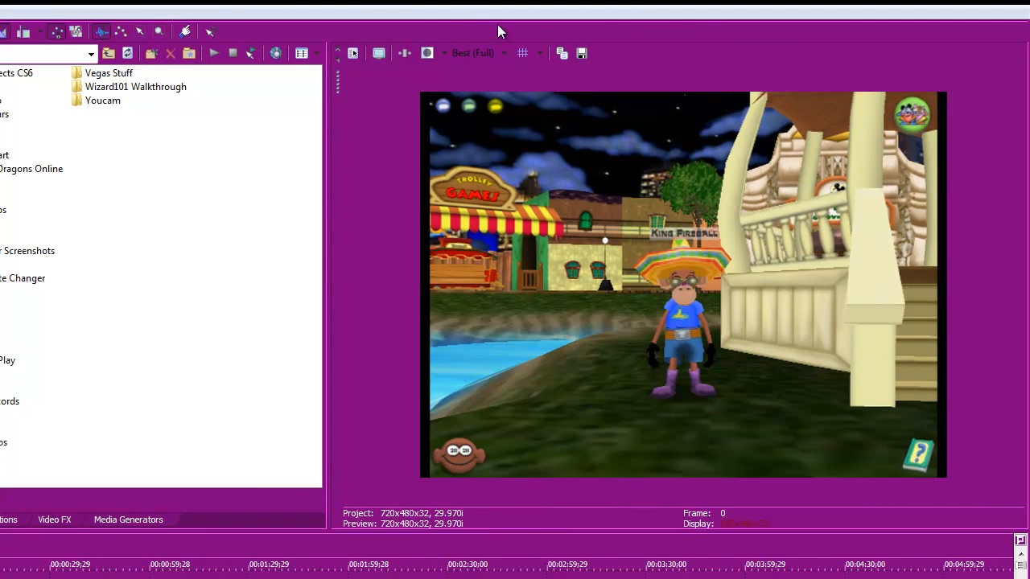
{"action": "left_click", "coordinate": [492, 50]}
{"action": "mouse_move", "coordinate": [493, 87]}
{"action": "left_click", "coordinate": [556, 87]}
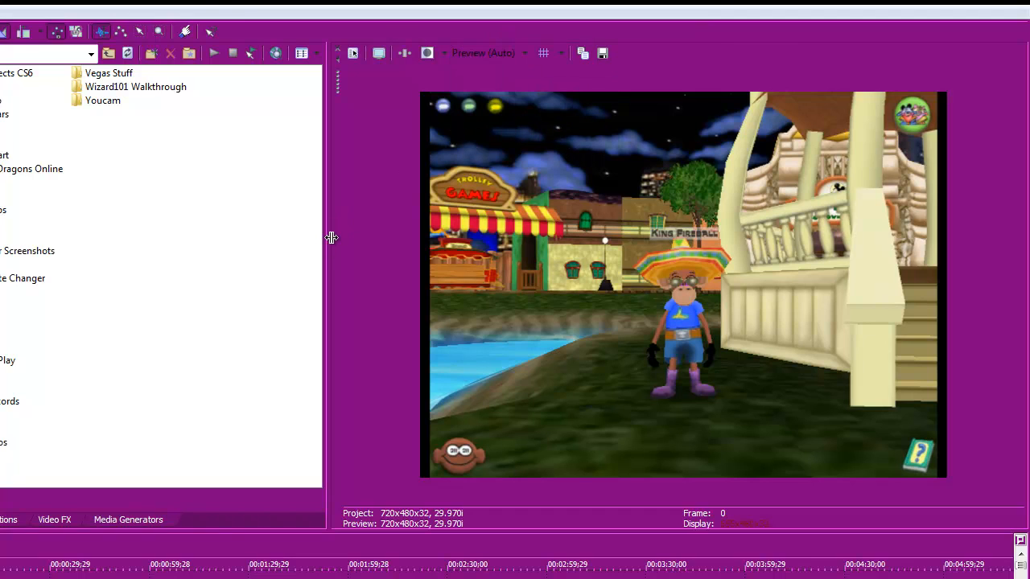
- Resize the preview pane and timeline area, and set the video preview quality to Draft (Auto)
{"action": "left_click_drag", "start_coordinate": [328, 237], "coordinate": [494, 237]}
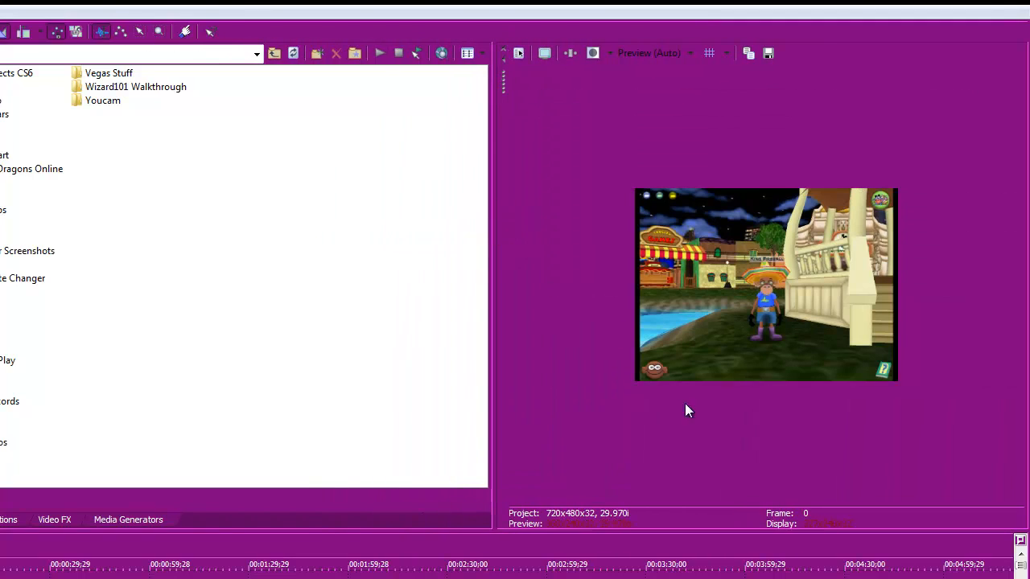
{"action": "left_click_drag", "start_coordinate": [733, 530], "coordinate": [764, 333]}
{"action": "left_click", "coordinate": [672, 57]}
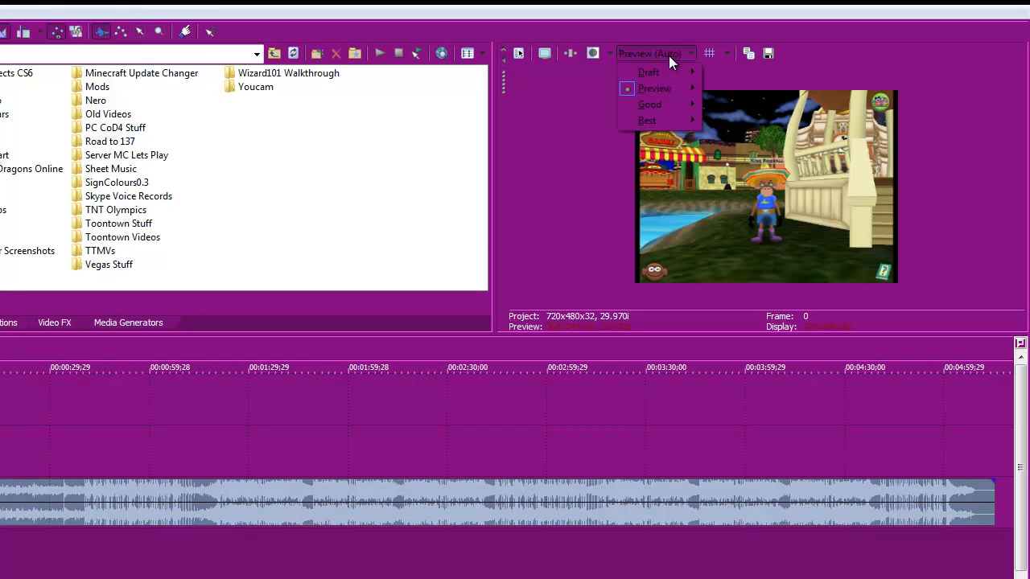
{"action": "mouse_move", "coordinate": [668, 69]}
{"action": "left_click", "coordinate": [734, 72]}
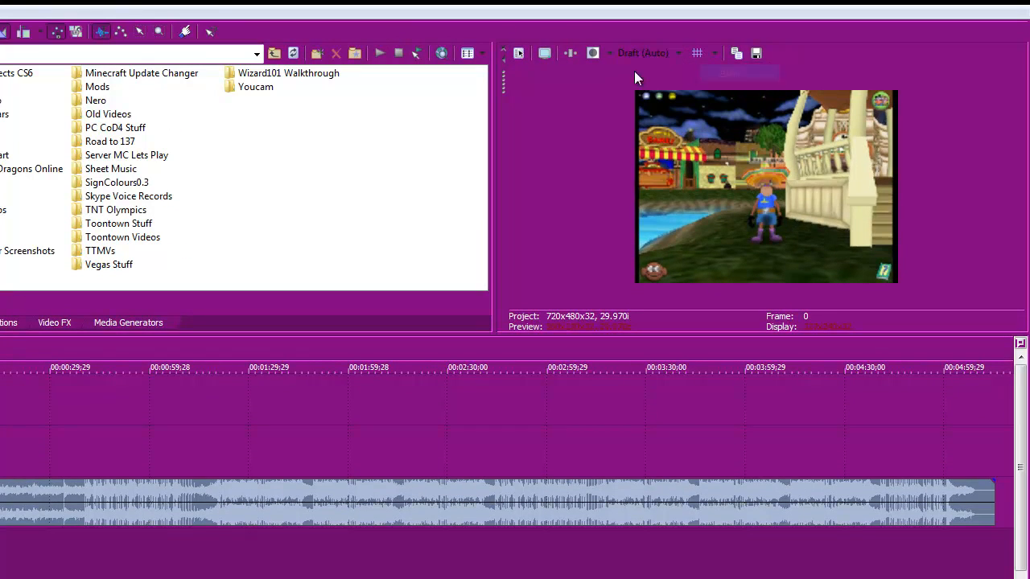
{"action": "left_click", "coordinate": [545, 53]}
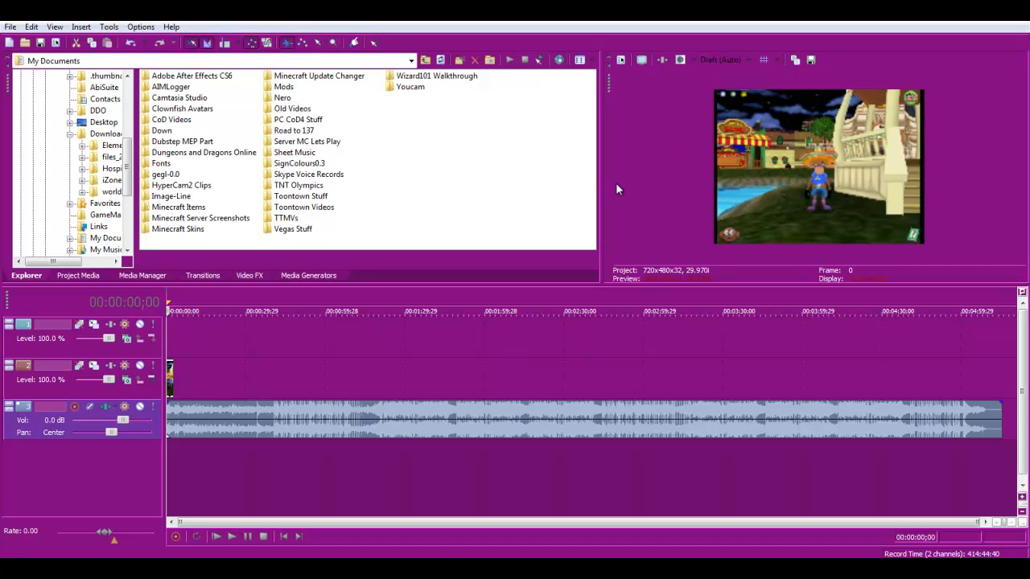
- Open Event Pan/Crop for the clip on the second video track and reposition its dialog window
{"action": "left_click", "coordinate": [260, 276]}
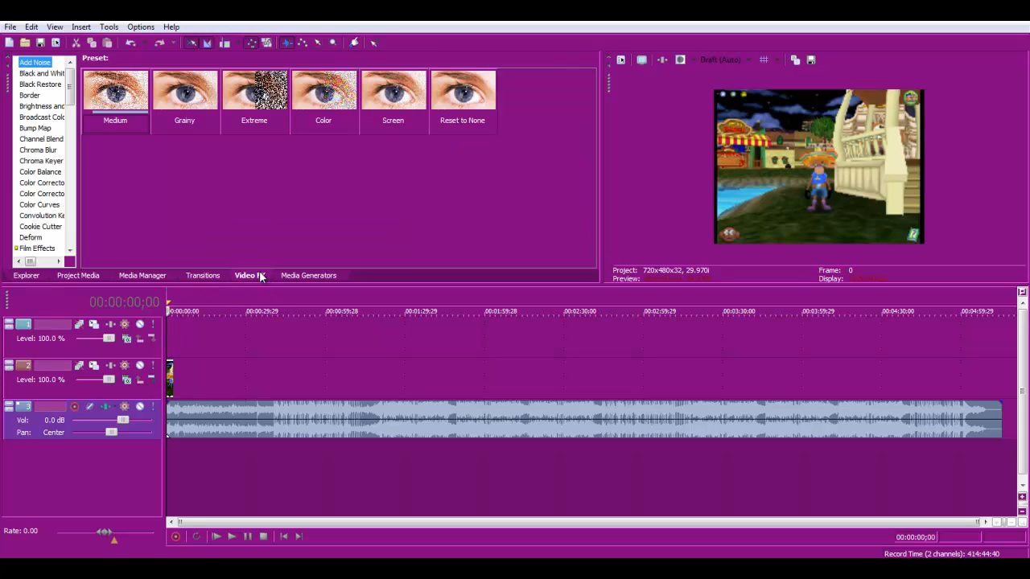
{"action": "right_click", "coordinate": [170, 384]}
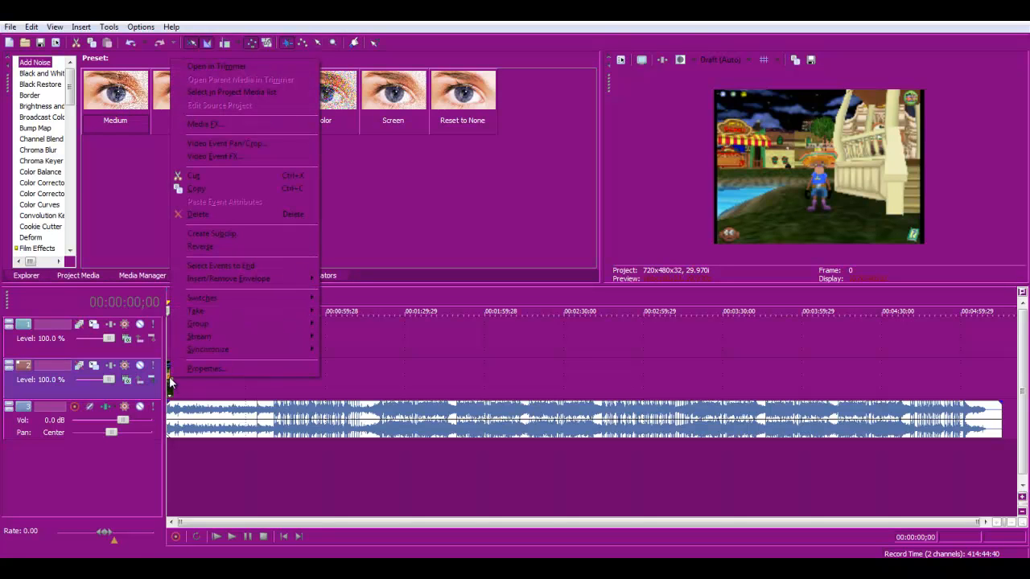
{"action": "left_click", "coordinate": [237, 141]}
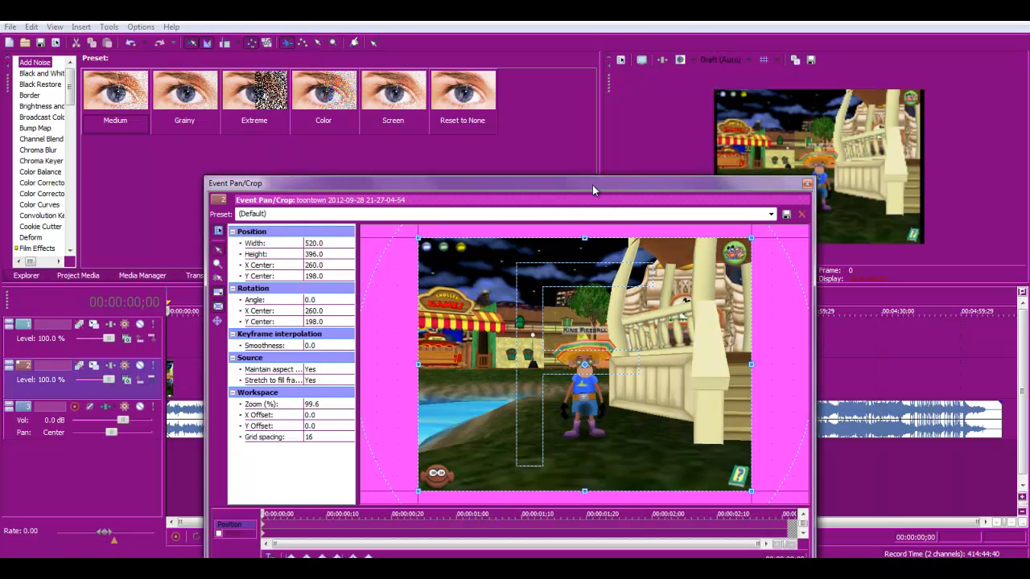
{"action": "left_click_drag", "start_coordinate": [593, 185], "coordinate": [525, 86]}
{"action": "left_click", "coordinate": [500, 73]}
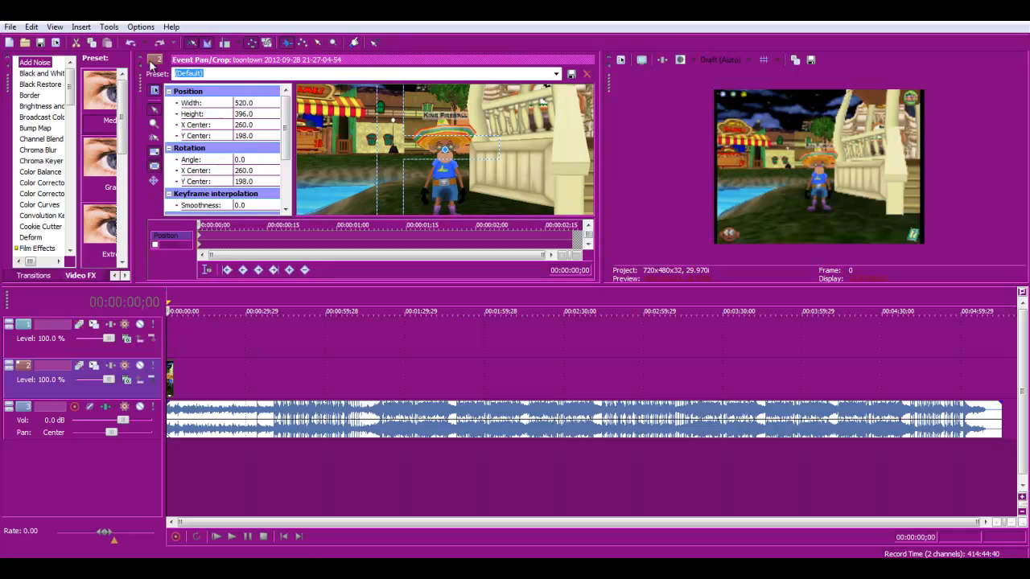
{"action": "left_click_drag", "start_coordinate": [142, 83], "coordinate": [145, 157]}
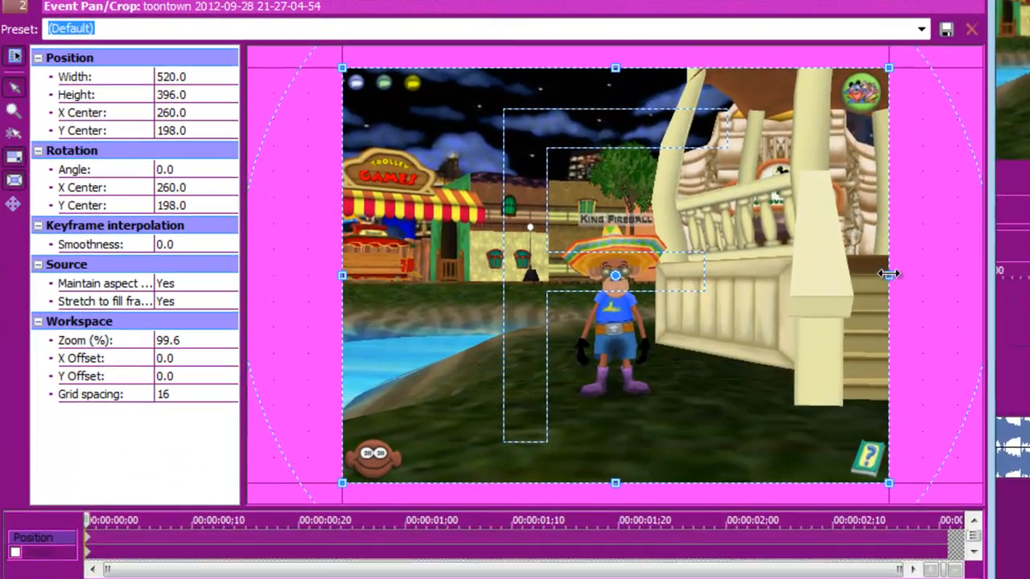
- Shrink the pan/crop frame to about 321 × 245 and set Maintain aspect ratio to No
{"action": "left_click_drag", "start_coordinate": [889, 274], "coordinate": [788, 274]}
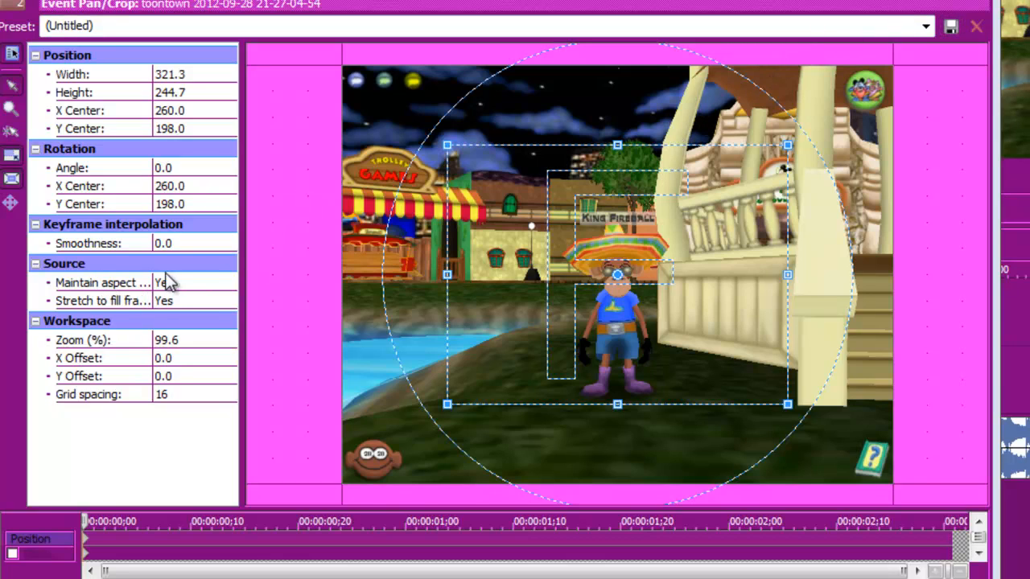
{"action": "left_click", "coordinate": [165, 282]}
{"action": "left_click", "coordinate": [179, 312]}
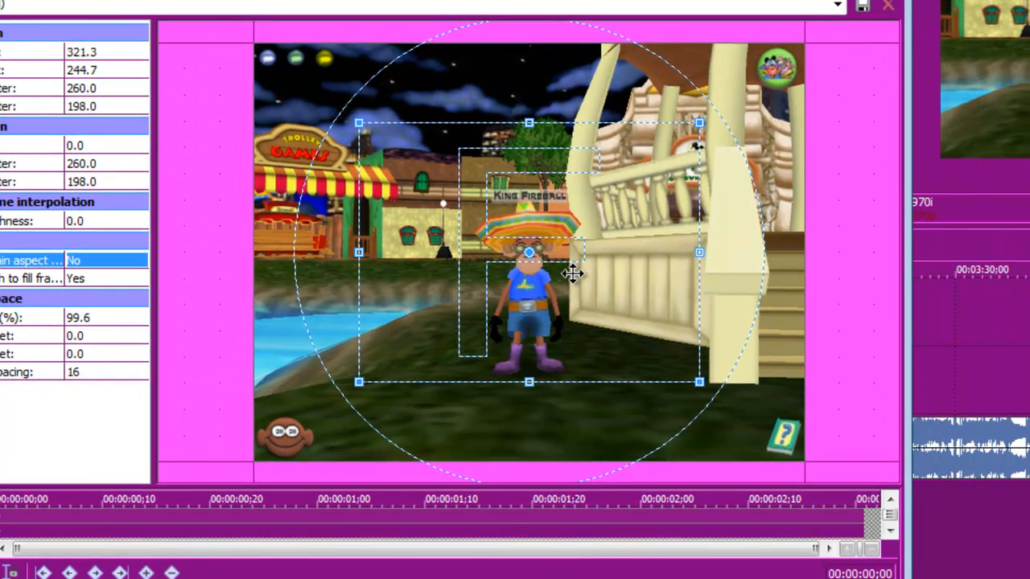
- Move and resize the crop frame to about 287 × 219 around the character
{"action": "left_click_drag", "start_coordinate": [571, 274], "coordinate": [572, 284]}
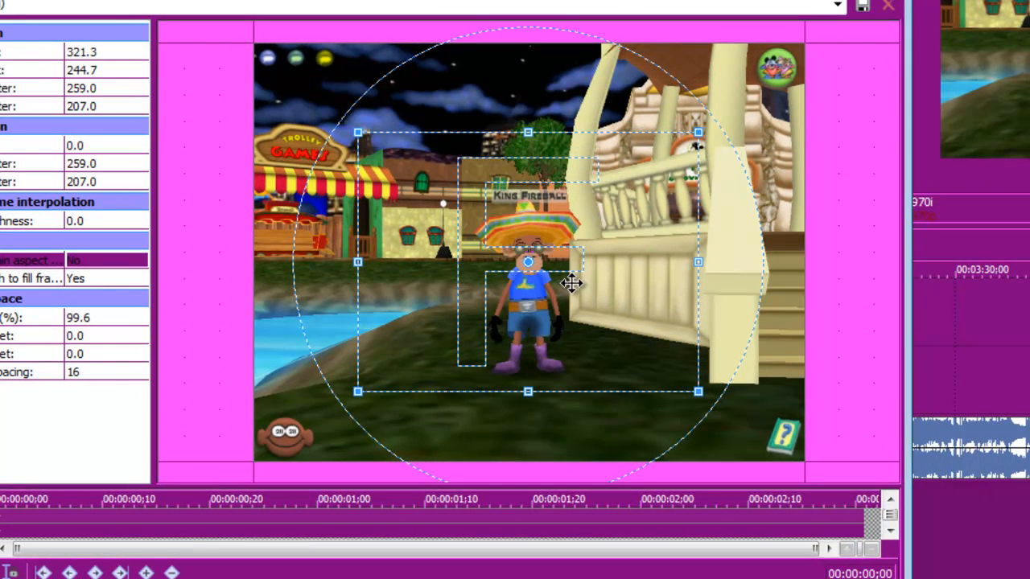
{"action": "left_click_drag", "start_coordinate": [697, 260], "coordinate": [649, 304]}
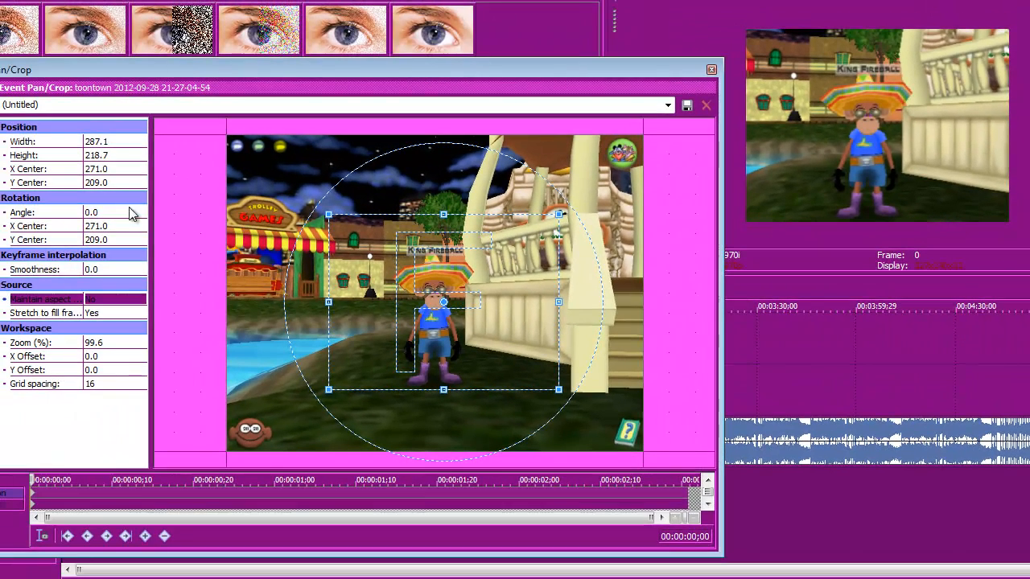
{"action": "left_click", "coordinate": [111, 301]}
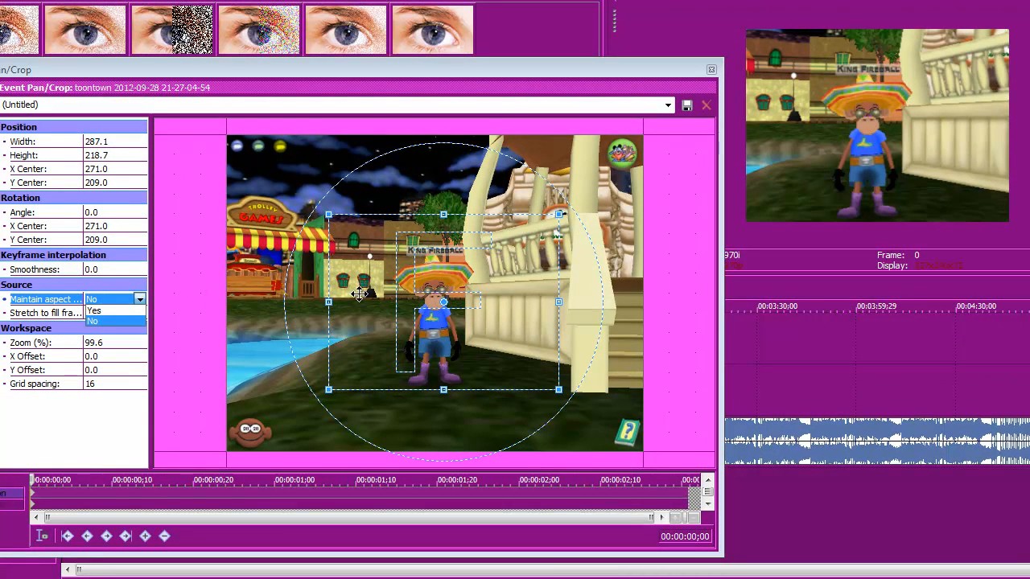
{"action": "left_click_drag", "start_coordinate": [502, 285], "coordinate": [495, 291]}
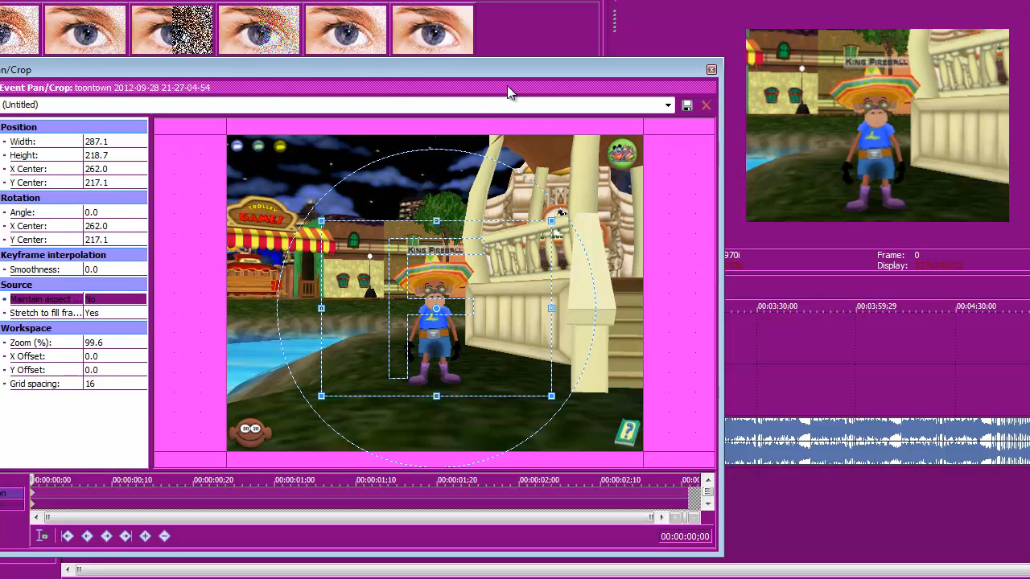
- Open the Pan/Crop preset list without choosing a preset, then close the Event Pan/Crop dialog
{"action": "left_click_drag", "start_coordinate": [454, 71], "coordinate": [504, 83]}
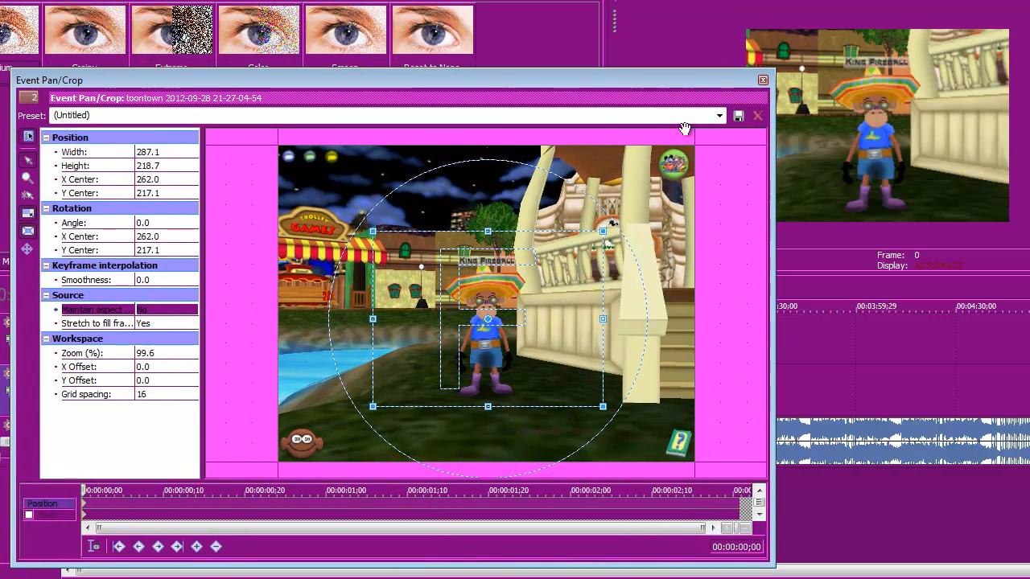
{"action": "left_click", "coordinate": [720, 115]}
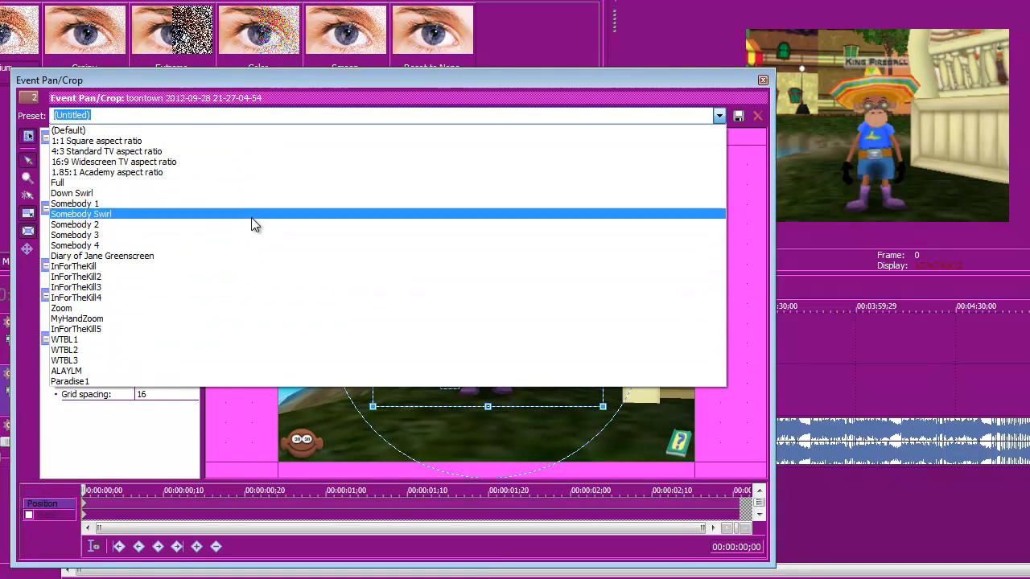
{"action": "left_click", "coordinate": [713, 116]}
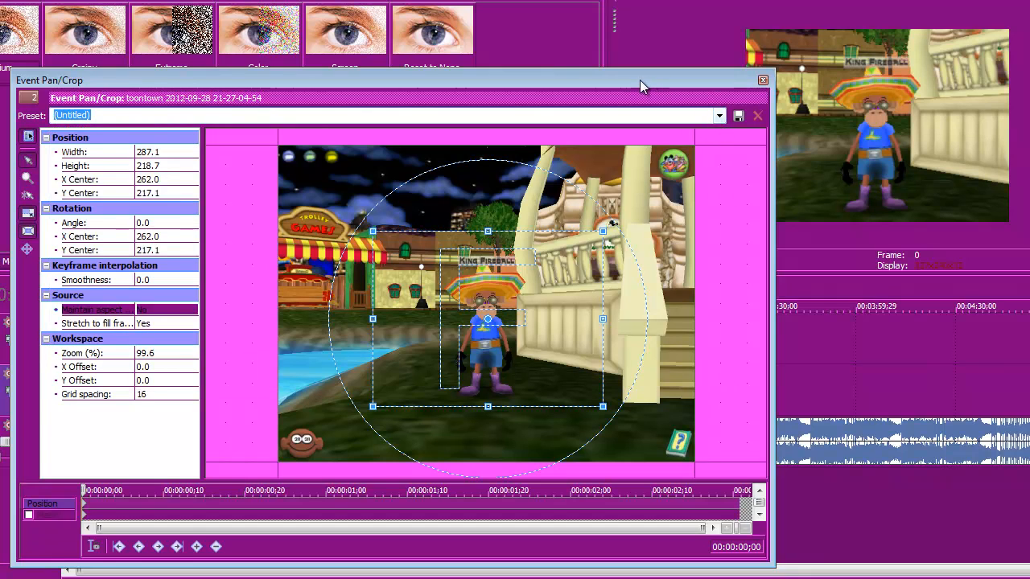
{"action": "left_click_drag", "start_coordinate": [640, 80], "coordinate": [579, 110]}
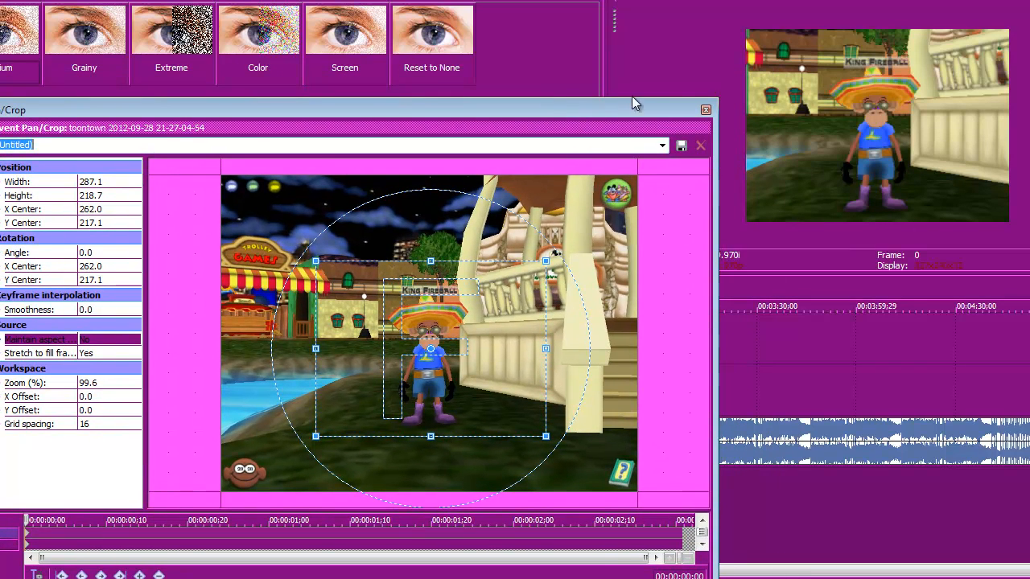
{"action": "left_click", "coordinate": [706, 109]}
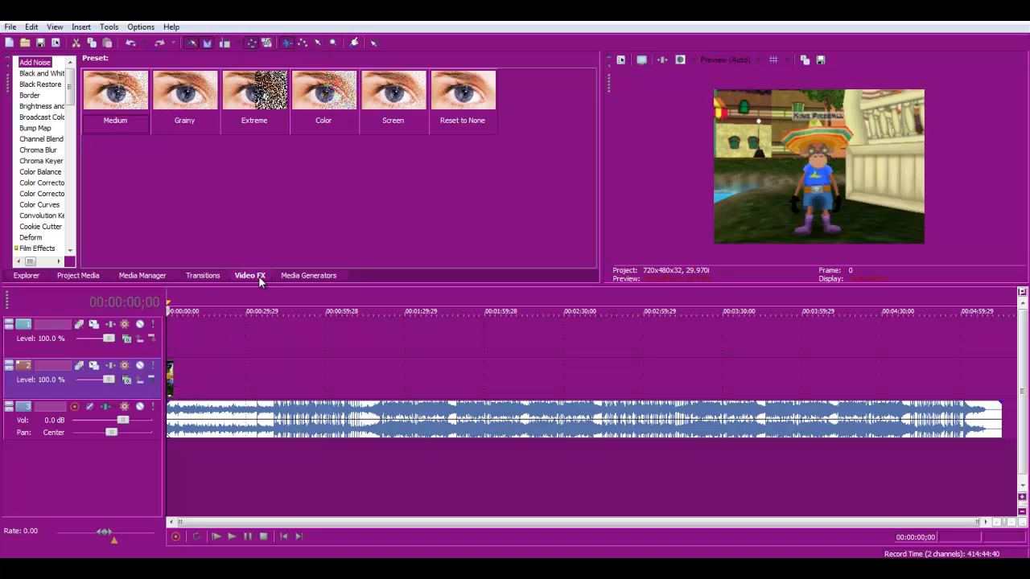
- Browse the Transitions and Video FX lists, viewing the presets of the standard colour and keying effects
{"action": "left_click", "coordinate": [202, 275]}
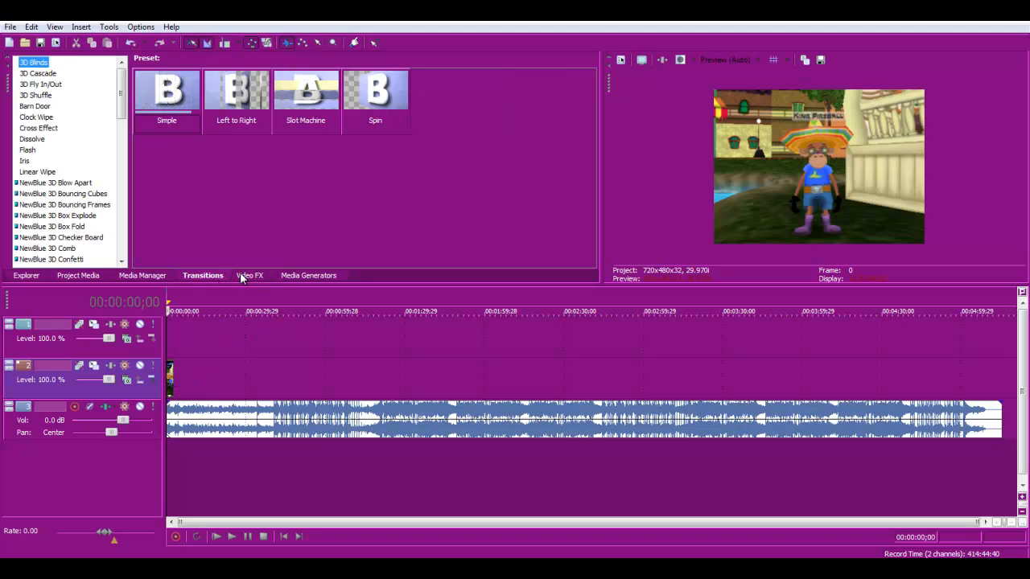
{"action": "left_click", "coordinate": [248, 275]}
{"action": "scroll", "coordinate": [48, 161], "scroll_direction": "down", "scroll_amount": 8}
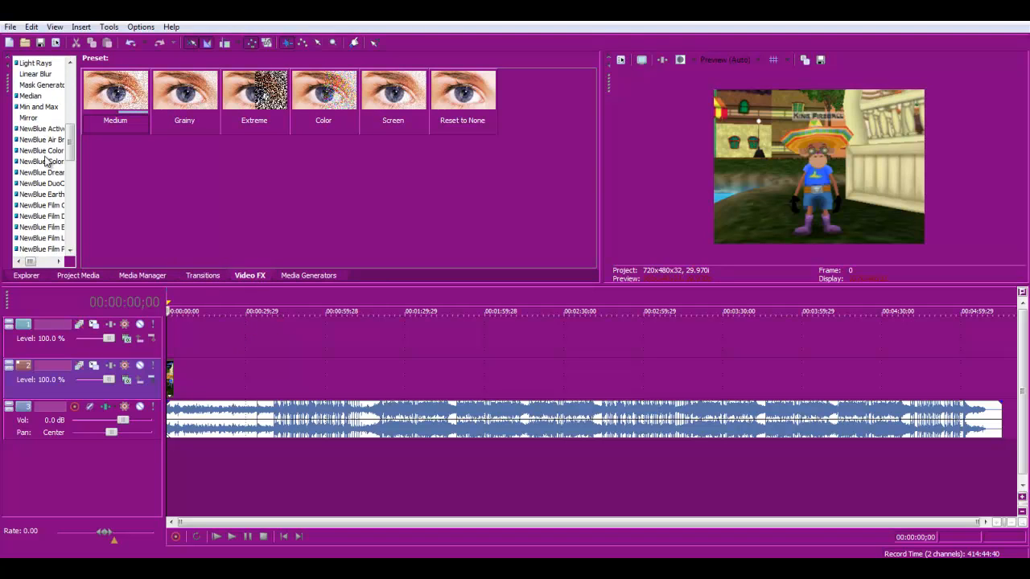
{"action": "scroll", "coordinate": [44, 160], "scroll_direction": "up", "scroll_amount": 8}
{"action": "scroll", "coordinate": [47, 161], "scroll_direction": "down", "scroll_amount": 4}
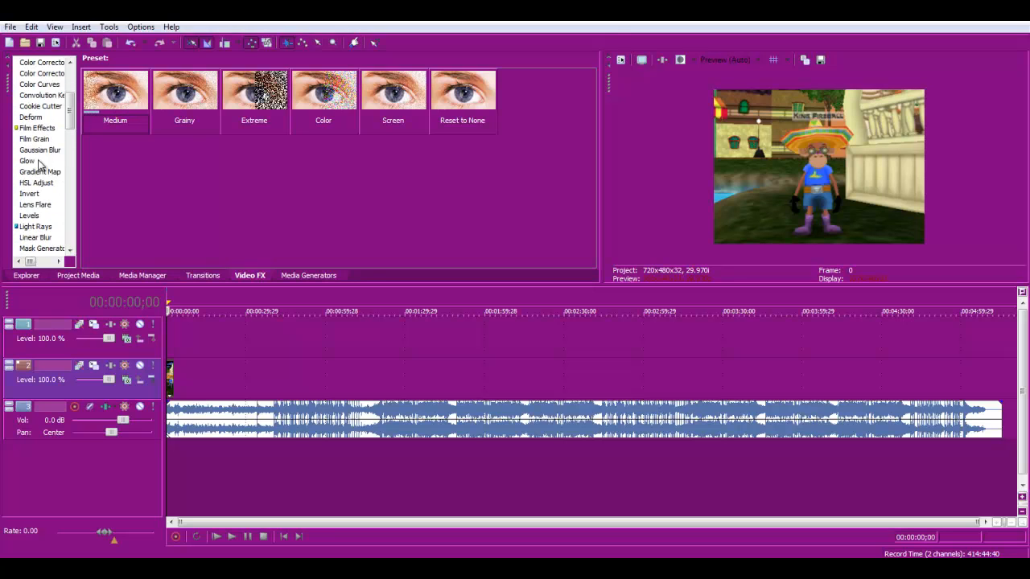
{"action": "left_click", "coordinate": [44, 140]}
{"action": "left_click", "coordinate": [34, 118]}
{"action": "left_click", "coordinate": [34, 105]}
{"action": "left_click", "coordinate": [35, 86]}
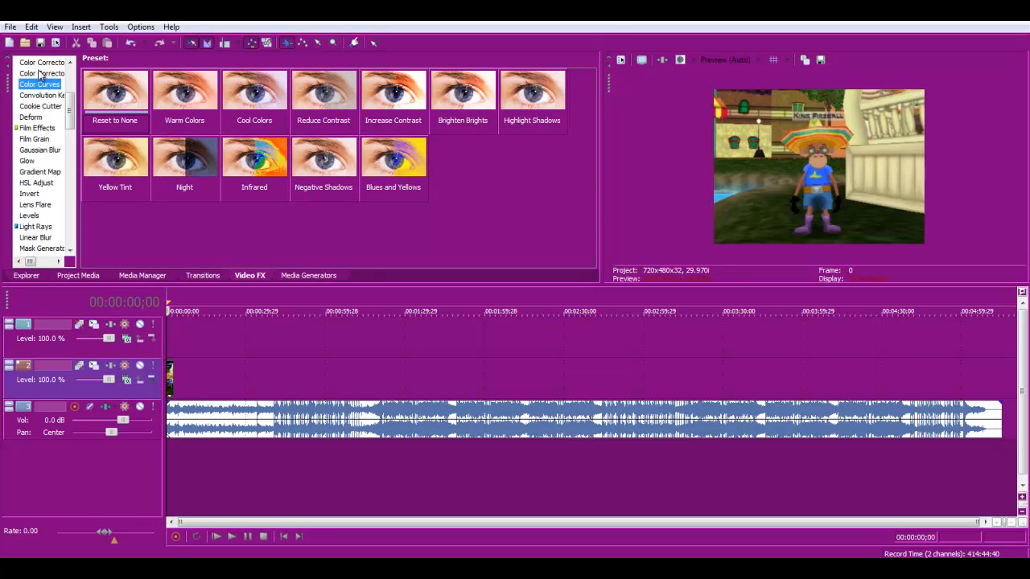
{"action": "left_click", "coordinate": [38, 73]}
{"action": "scroll", "coordinate": [37, 93], "scroll_direction": "up", "scroll_amount": 2}
{"action": "left_click", "coordinate": [36, 110]}
{"action": "left_click", "coordinate": [39, 122]}
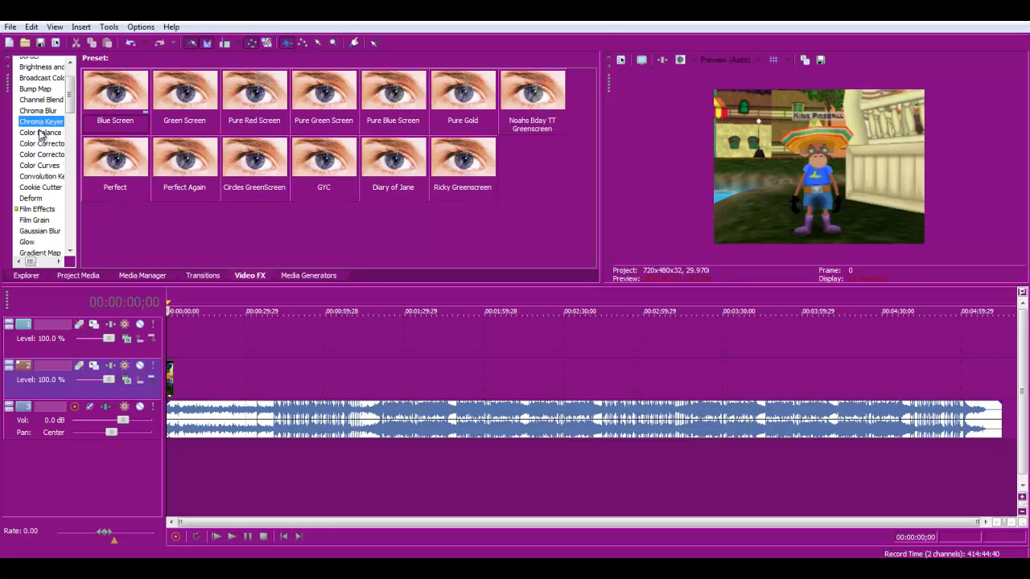
{"action": "left_click", "coordinate": [40, 132]}
{"action": "left_click", "coordinate": [40, 144]}
{"action": "scroll", "coordinate": [46, 126], "scroll_direction": "up", "scroll_amount": 1}
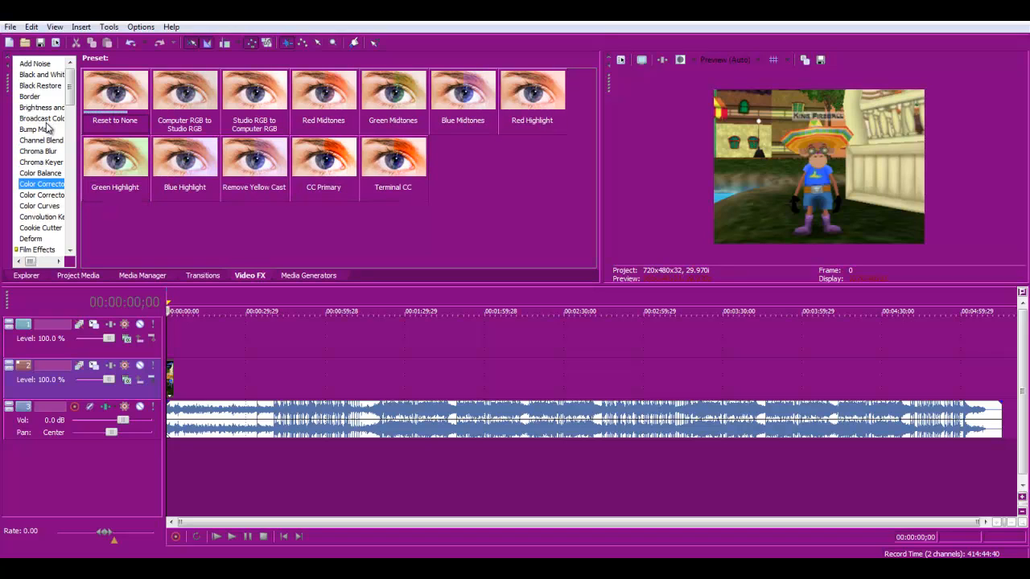
{"action": "left_click", "coordinate": [50, 74]}
{"action": "left_click", "coordinate": [48, 86]}
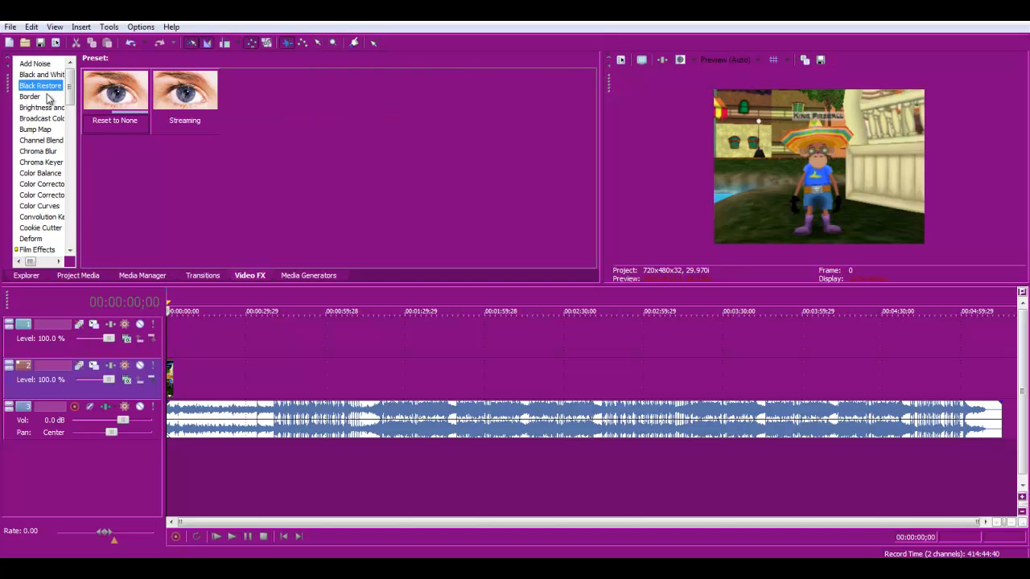
- Scroll through the Video FX list and examine the presets of each NewBlue effect
{"action": "scroll", "coordinate": [50, 109], "scroll_direction": "down", "scroll_amount": 9}
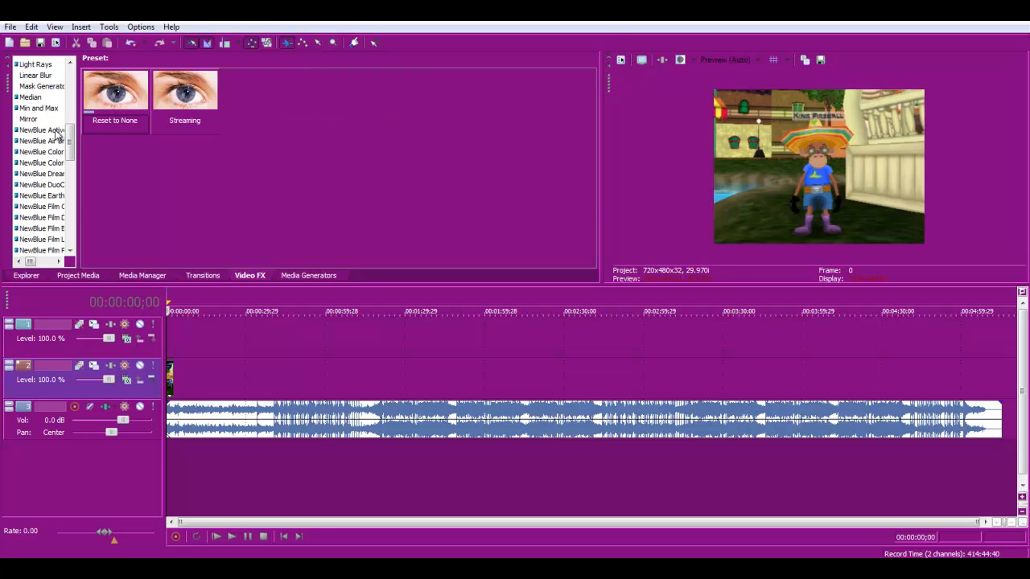
{"action": "left_click", "coordinate": [57, 130]}
{"action": "scroll", "coordinate": [50, 134], "scroll_direction": "down", "scroll_amount": 1}
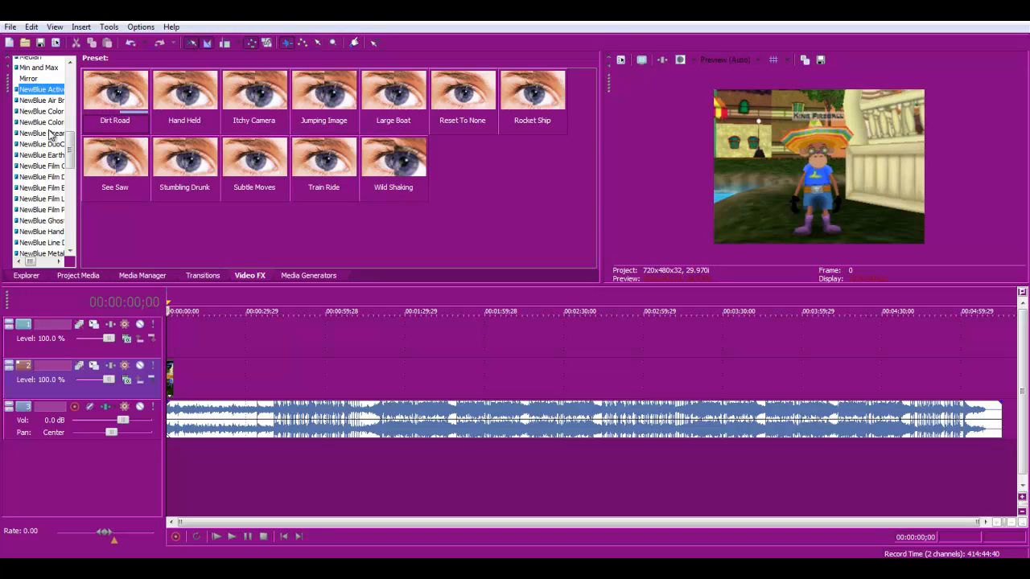
{"action": "left_click", "coordinate": [45, 102]}
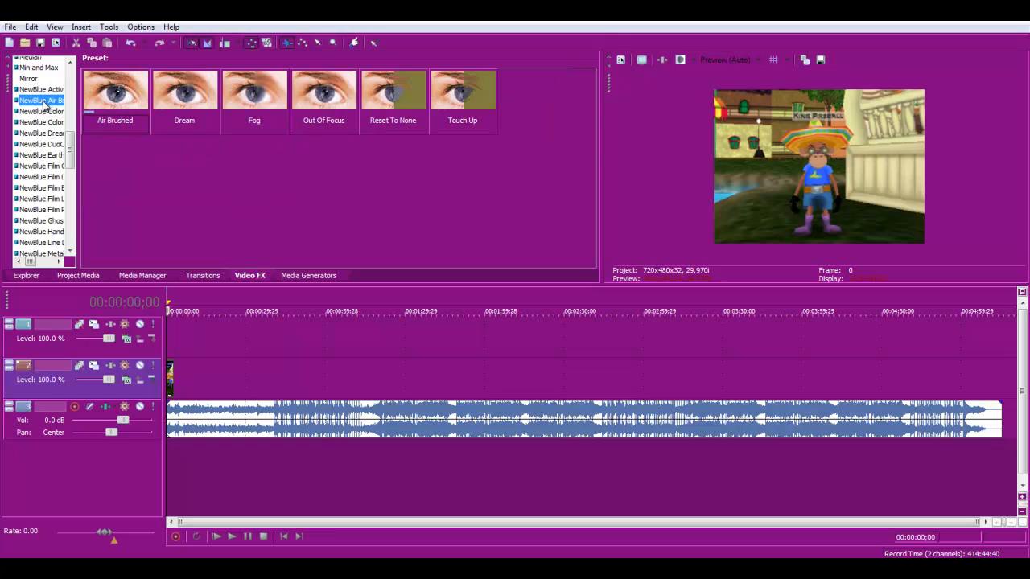
{"action": "left_click", "coordinate": [46, 111]}
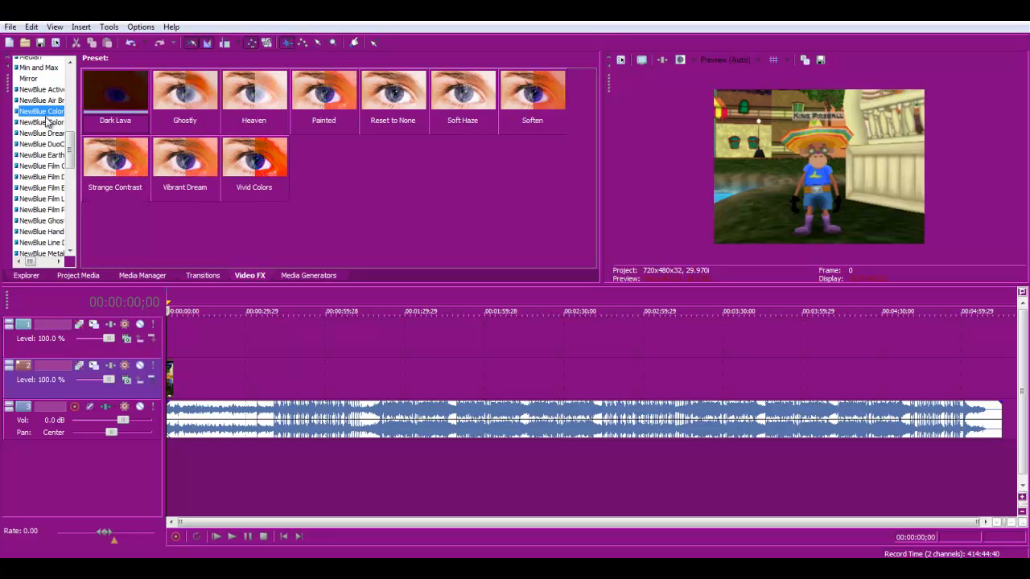
{"action": "left_click", "coordinate": [48, 123]}
{"action": "left_click", "coordinate": [49, 134]}
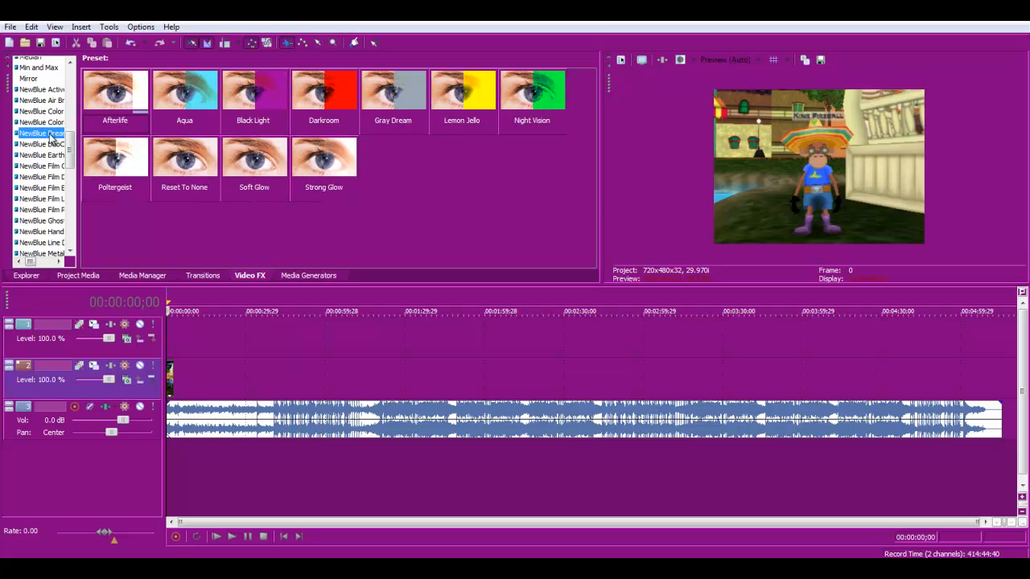
{"action": "left_click", "coordinate": [50, 145]}
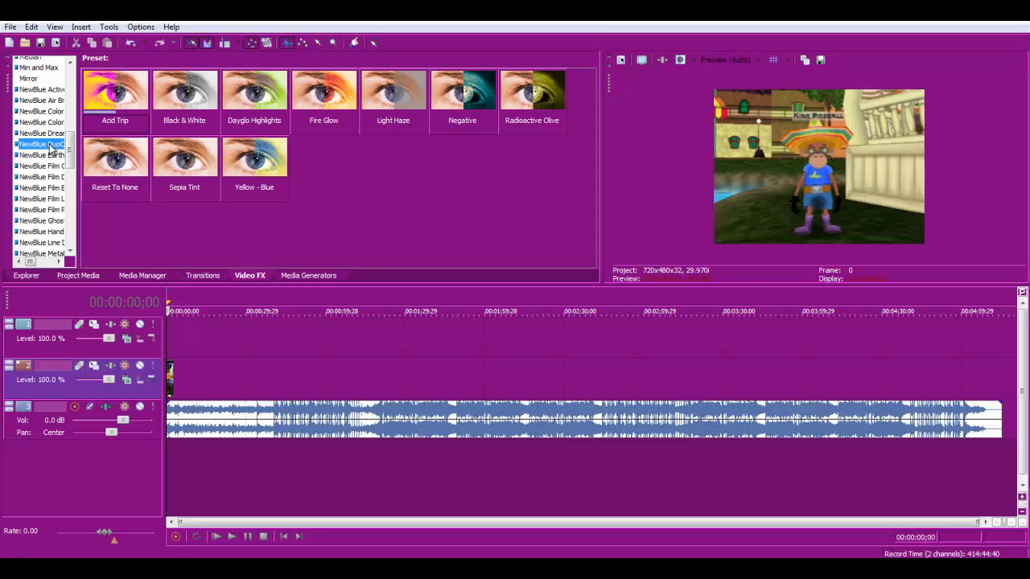
{"action": "left_click", "coordinate": [51, 155]}
{"action": "left_click", "coordinate": [51, 167]}
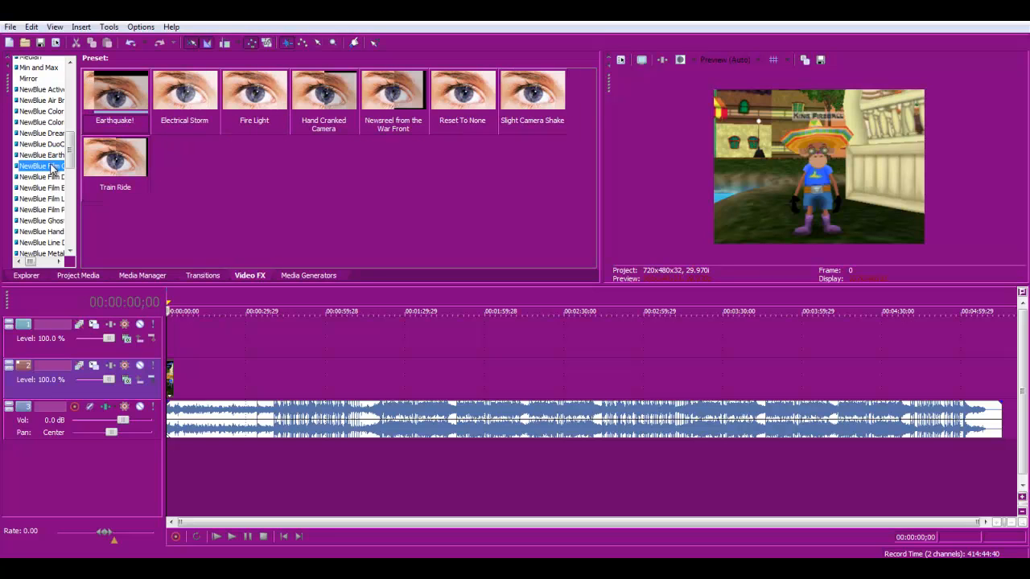
{"action": "left_click", "coordinate": [53, 177]}
{"action": "left_click", "coordinate": [53, 188]}
{"action": "left_click", "coordinate": [53, 199]}
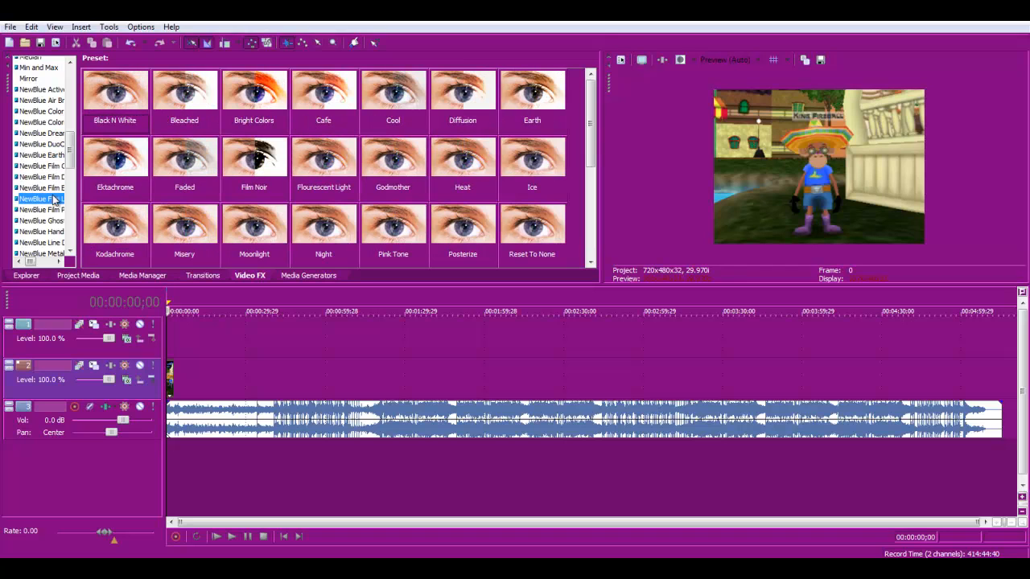
- Apply the NewBlue Film Pro Deep Purple preset to the first clip on the video track
{"action": "left_click", "coordinate": [53, 210]}
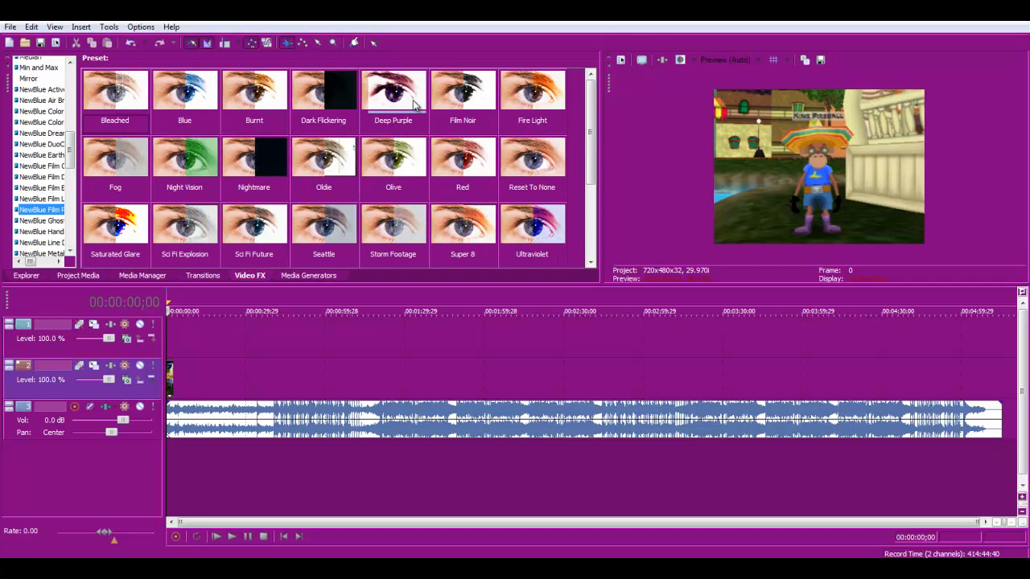
{"action": "left_click_drag", "start_coordinate": [395, 99], "coordinate": [179, 390]}
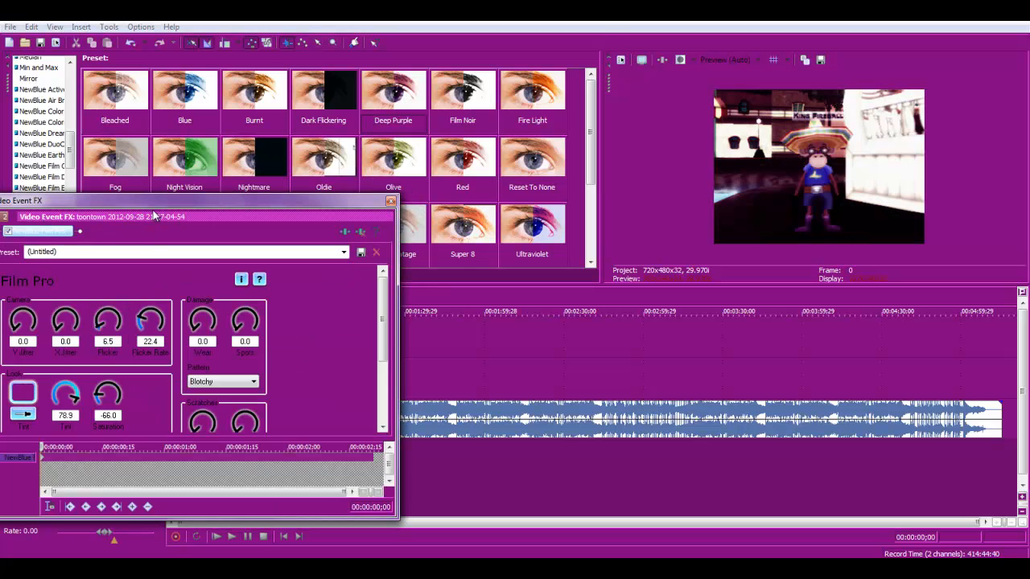
{"action": "left_click_drag", "start_coordinate": [157, 206], "coordinate": [430, 153]}
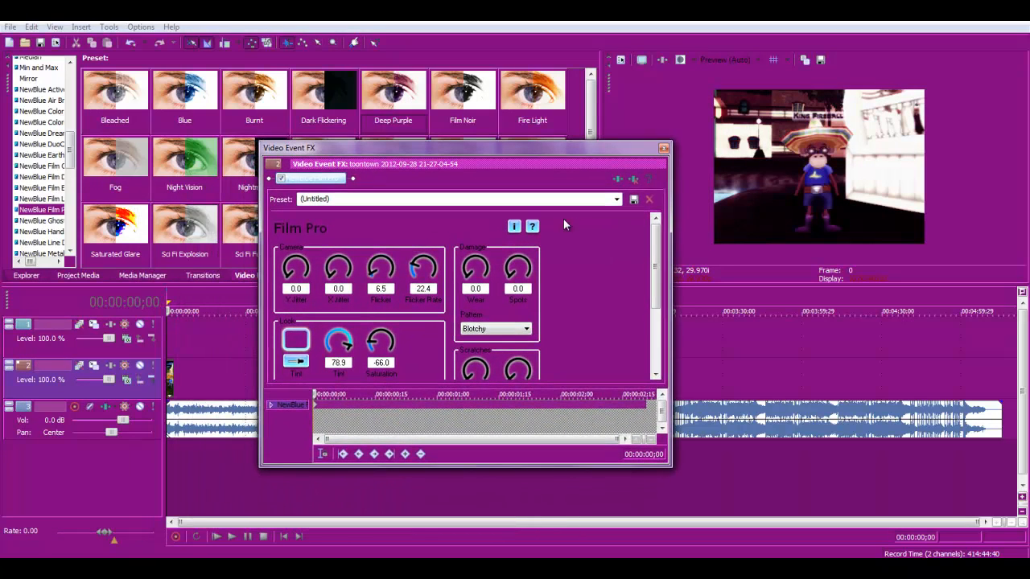
- Set the Film Pro Flicker to 100.0 and close the Video Event FX dialog
{"action": "left_click_drag", "start_coordinate": [656, 257], "coordinate": [656, 281]}
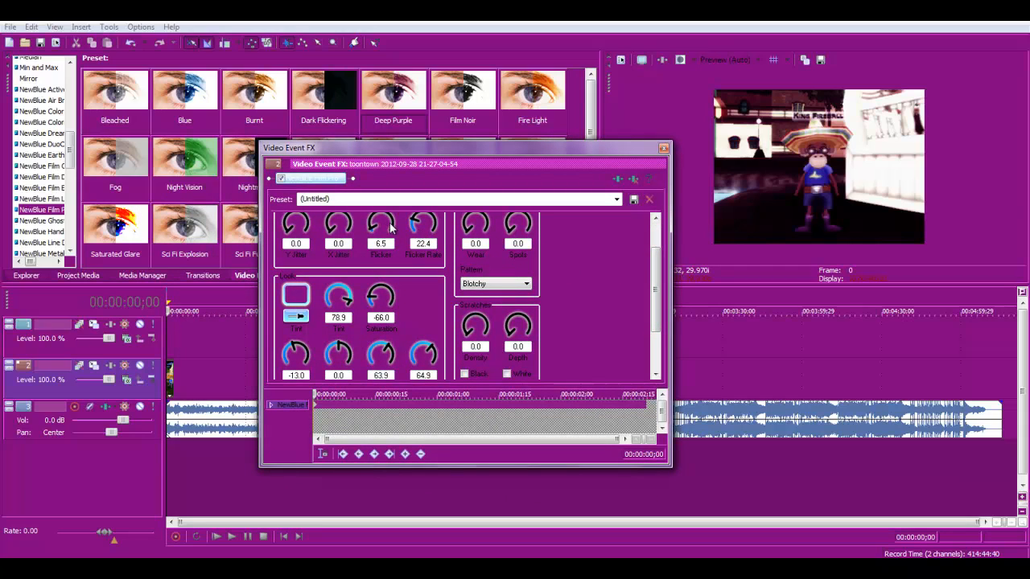
{"action": "scroll", "coordinate": [392, 225], "scroll_direction": "up", "scroll_amount": 3}
{"action": "left_click_drag", "start_coordinate": [392, 227], "coordinate": [380, 78]}
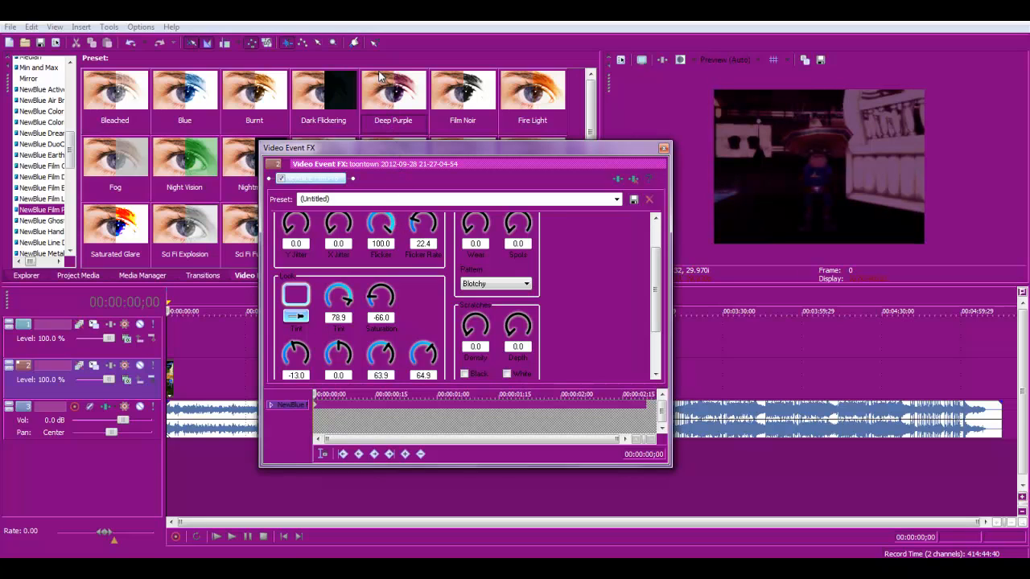
{"action": "left_click", "coordinate": [663, 151]}
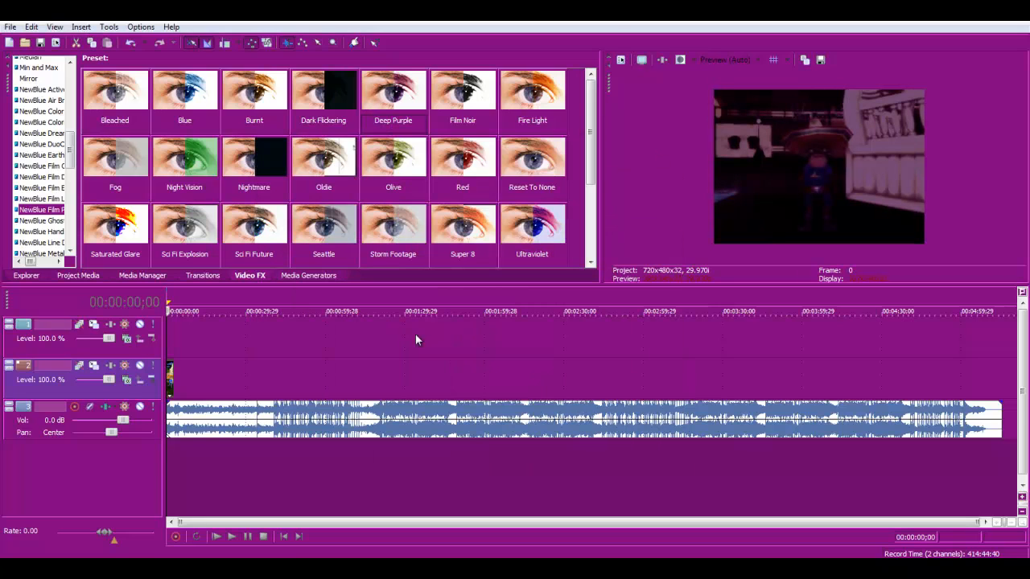
- Play back the start of the timeline to preview the Film Pro effect
{"action": "left_click", "coordinate": [237, 540]}
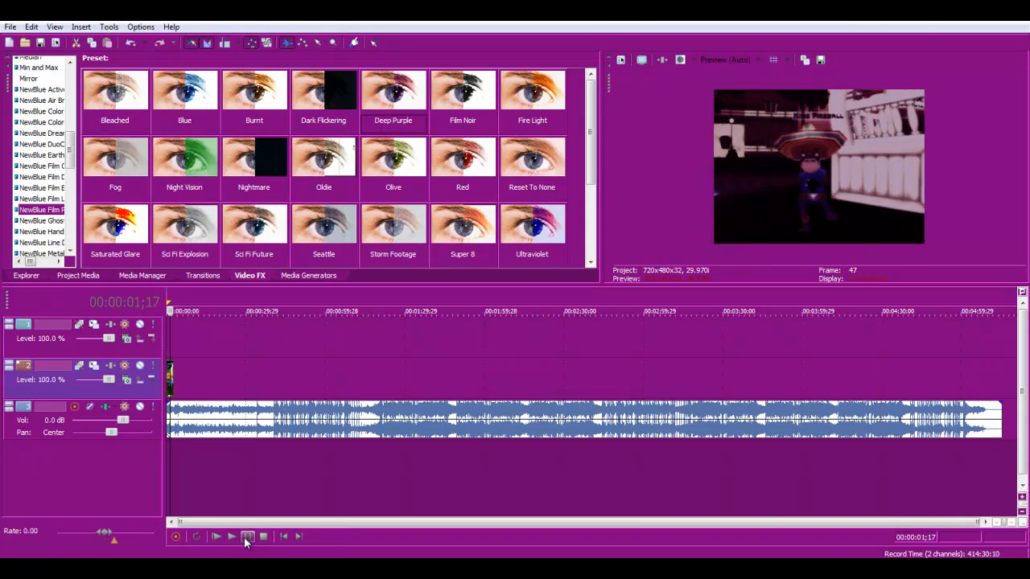
{"action": "left_click", "coordinate": [247, 537]}
{"action": "left_click", "coordinate": [168, 372]}
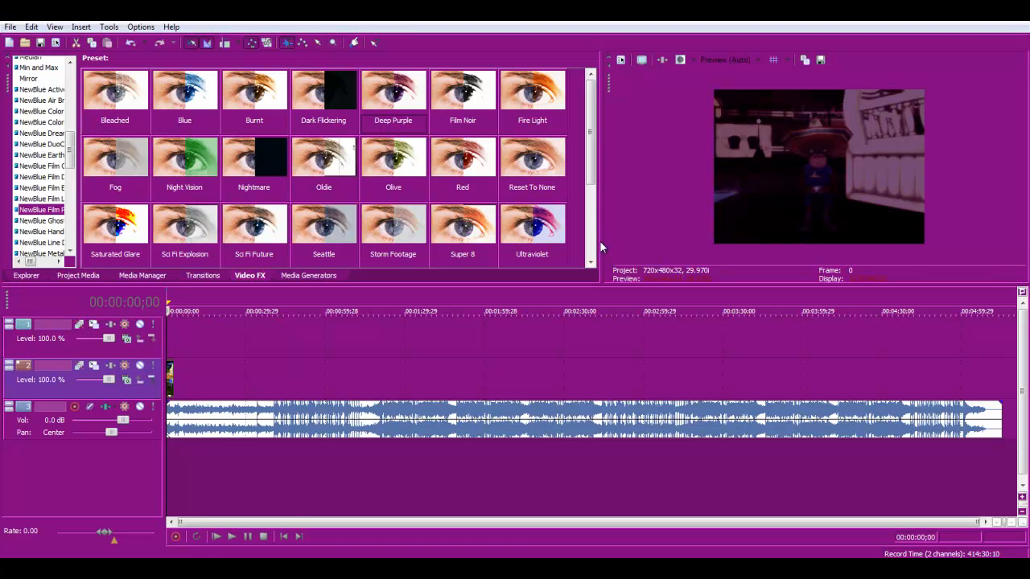
{"action": "left_click", "coordinate": [244, 539]}
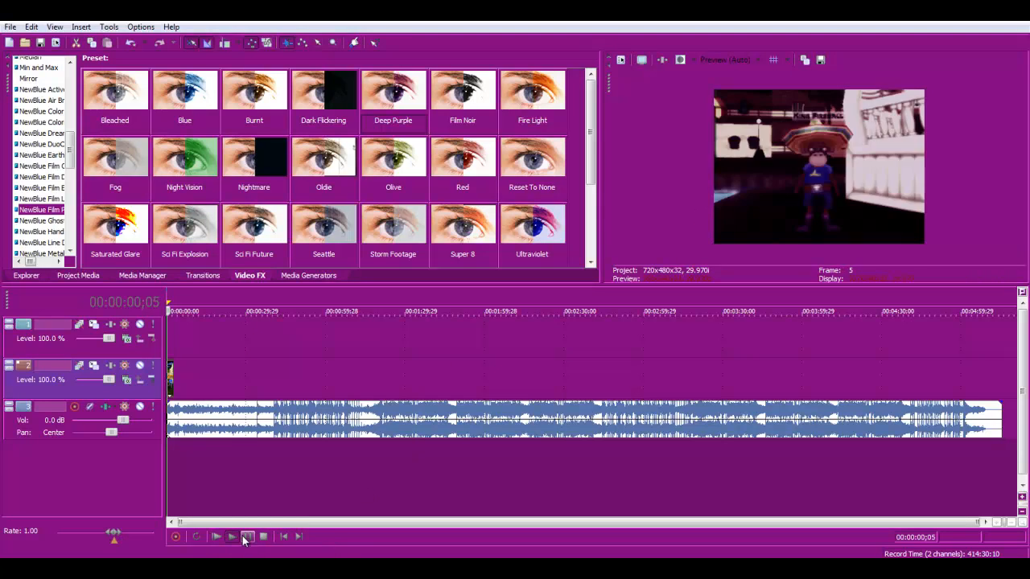
{"action": "left_click", "coordinate": [246, 537]}
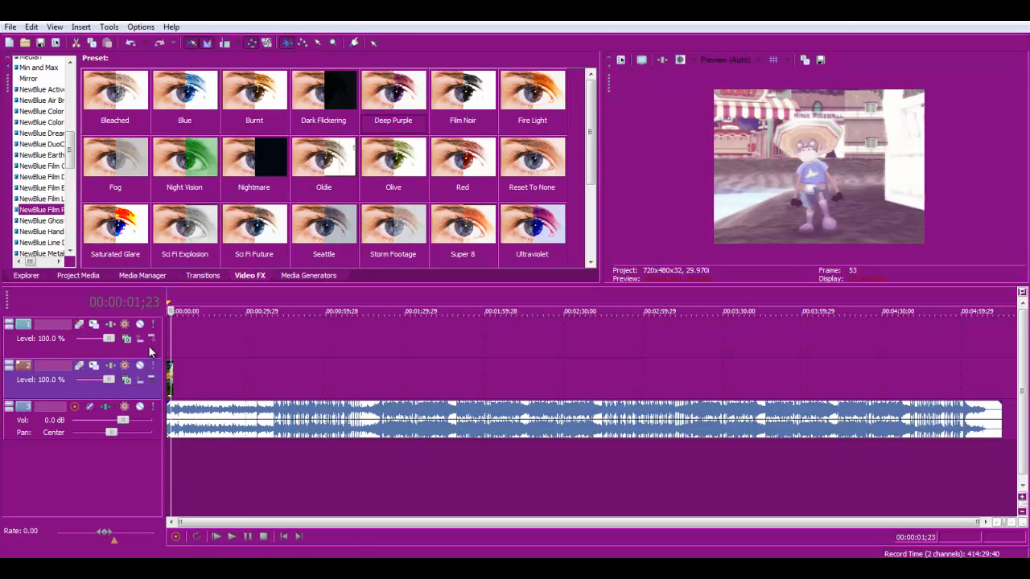
{"action": "left_click", "coordinate": [168, 374]}
- Reopen the clip's Video Event FX, set Flicker Rate to 100.0, close it and preview playback
{"action": "right_click", "coordinate": [169, 380]}
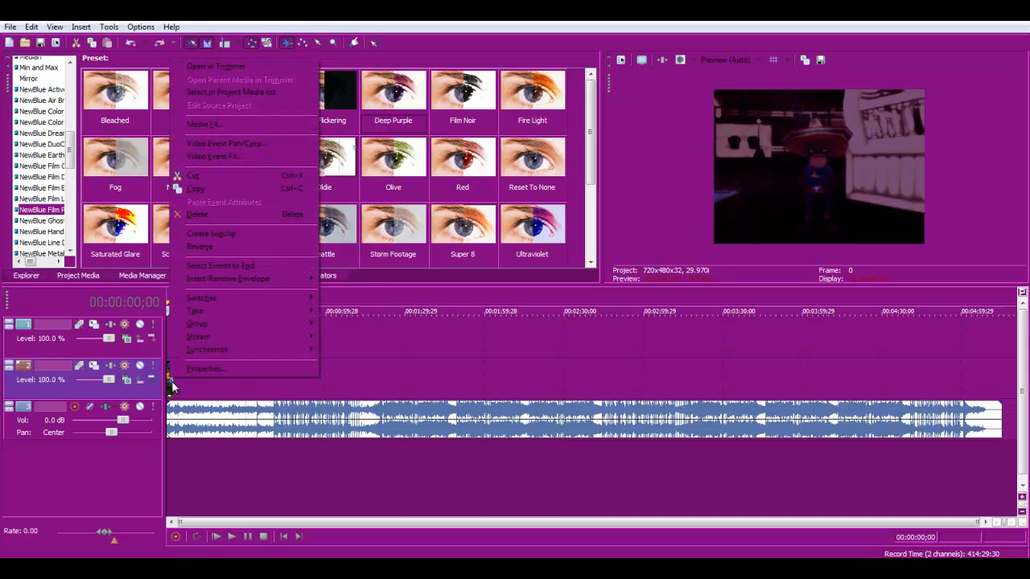
{"action": "left_click", "coordinate": [248, 155]}
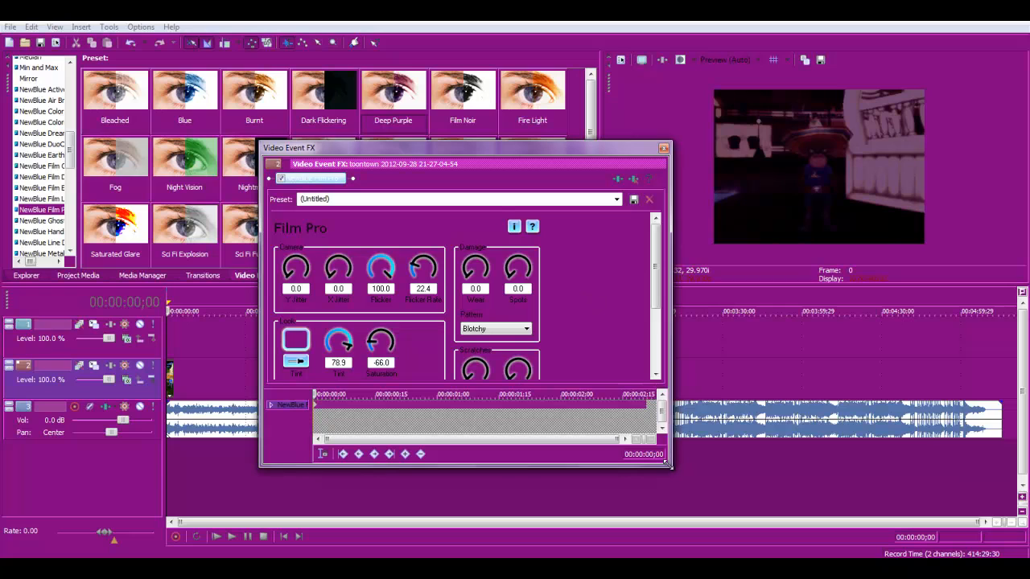
{"action": "left_click_drag", "start_coordinate": [668, 465], "coordinate": [830, 523]}
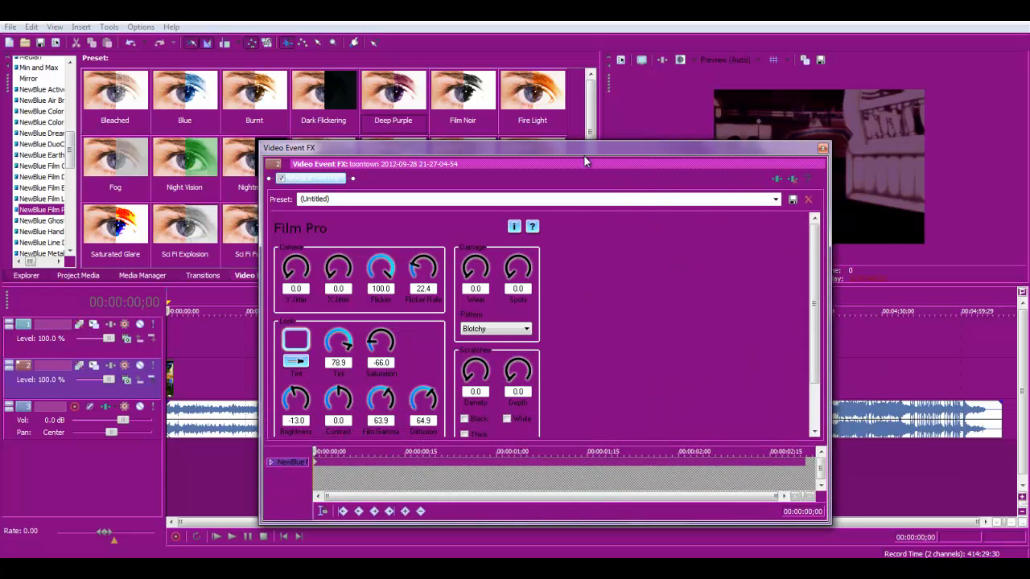
{"action": "left_click_drag", "start_coordinate": [584, 157], "coordinate": [621, 117]}
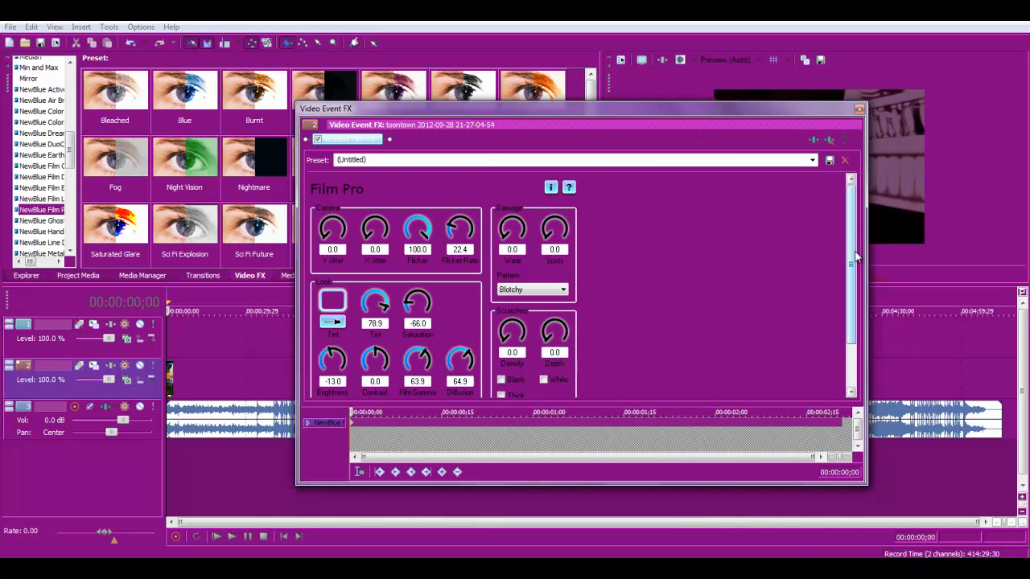
{"action": "left_click_drag", "start_coordinate": [852, 264], "coordinate": [851, 280]}
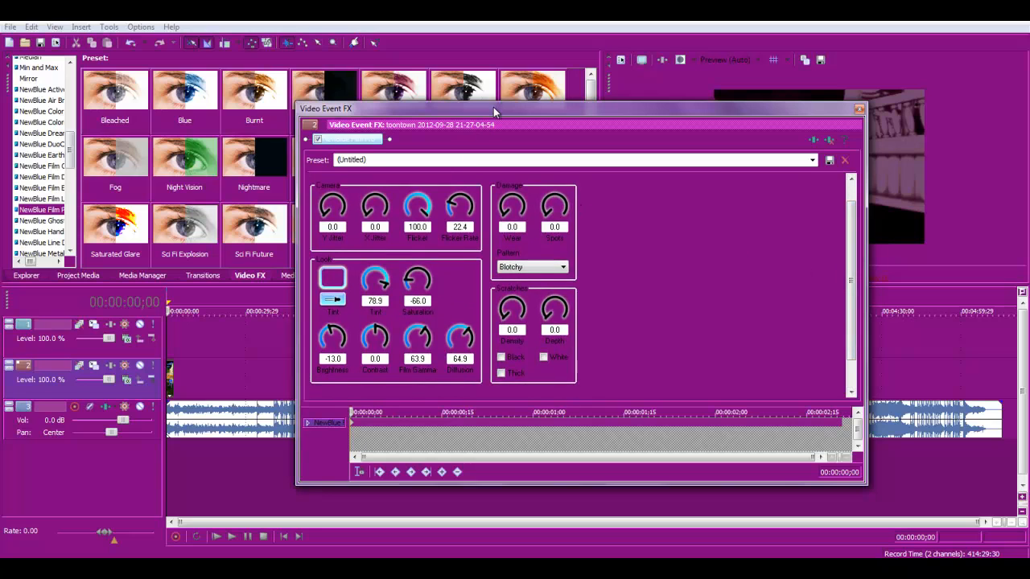
{"action": "left_click_drag", "start_coordinate": [494, 107], "coordinate": [244, 121]}
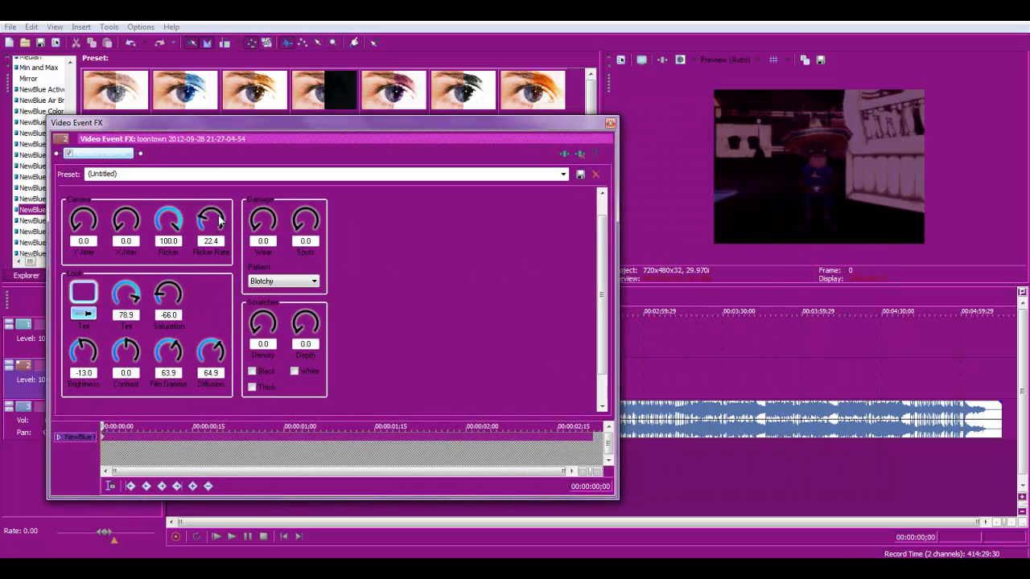
{"action": "left_click_drag", "start_coordinate": [221, 209], "coordinate": [207, 103]}
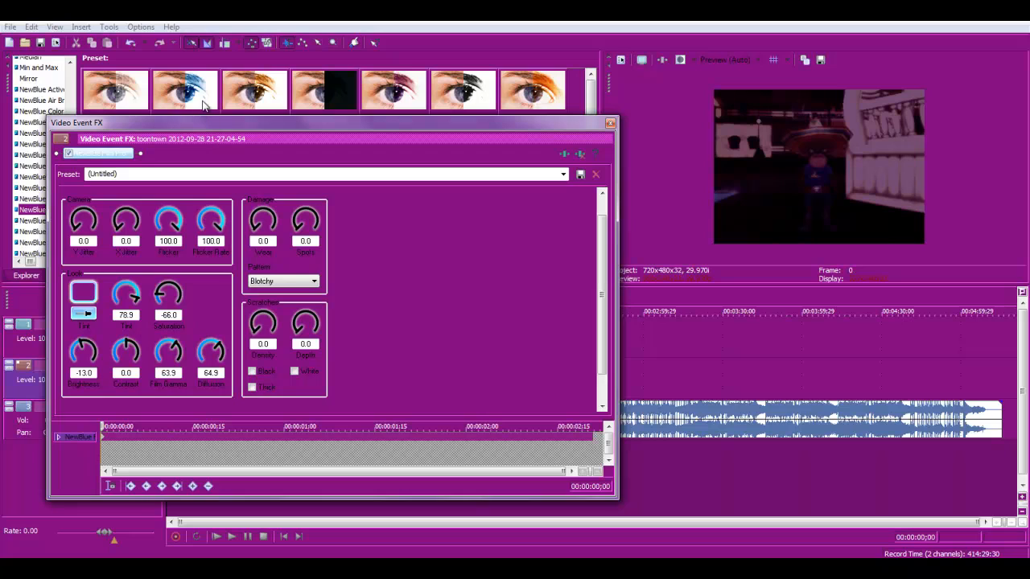
{"action": "left_click", "coordinate": [611, 125]}
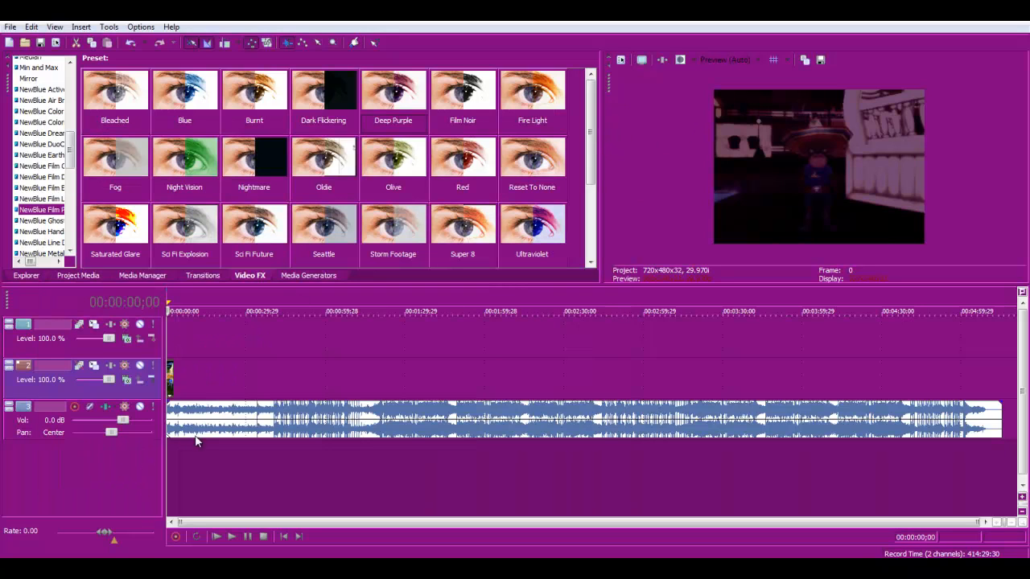
{"action": "left_click", "coordinate": [236, 536]}
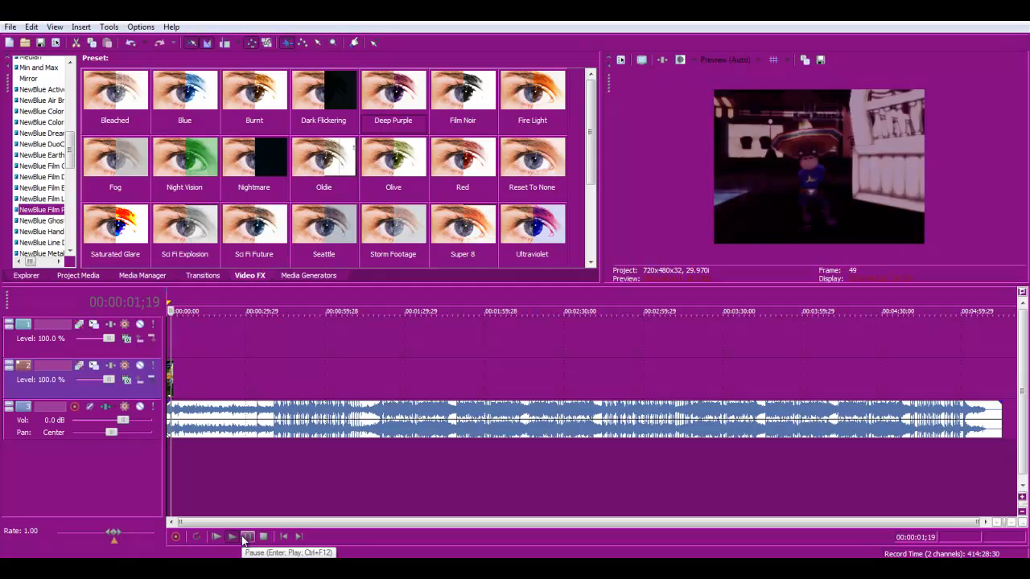
{"action": "left_click", "coordinate": [243, 537]}
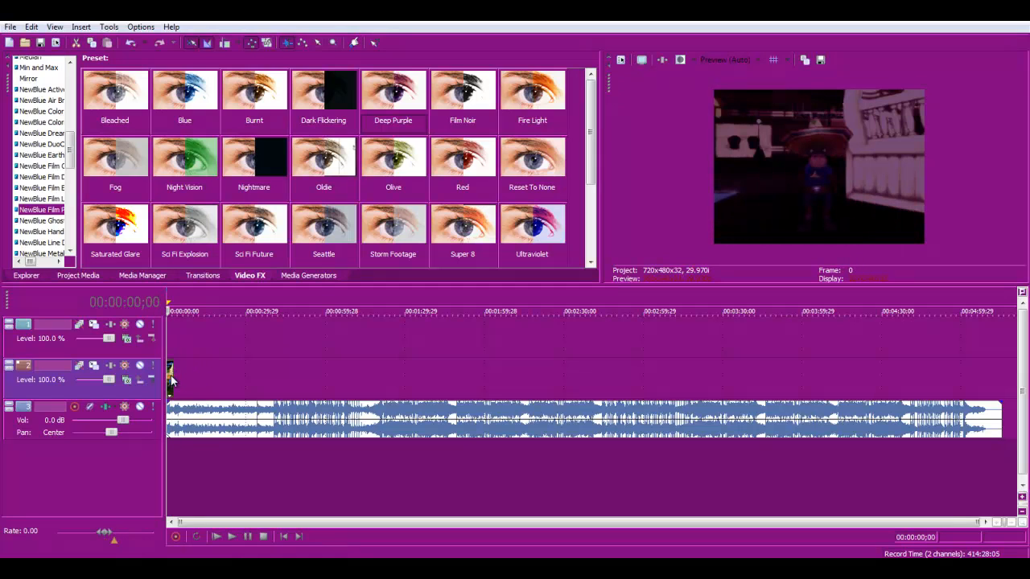
- Reopen the clip's Video Event FX and set both Flicker and Flicker Rate to 0.0
{"action": "right_click", "coordinate": [172, 382]}
{"action": "left_click", "coordinate": [232, 151]}
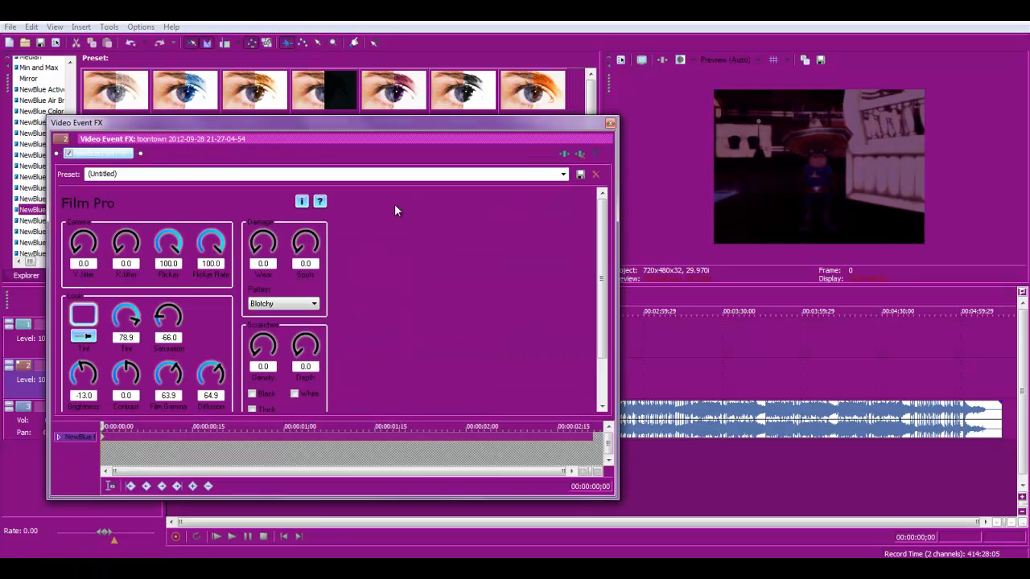
{"action": "left_click_drag", "start_coordinate": [222, 238], "coordinate": [191, 367]}
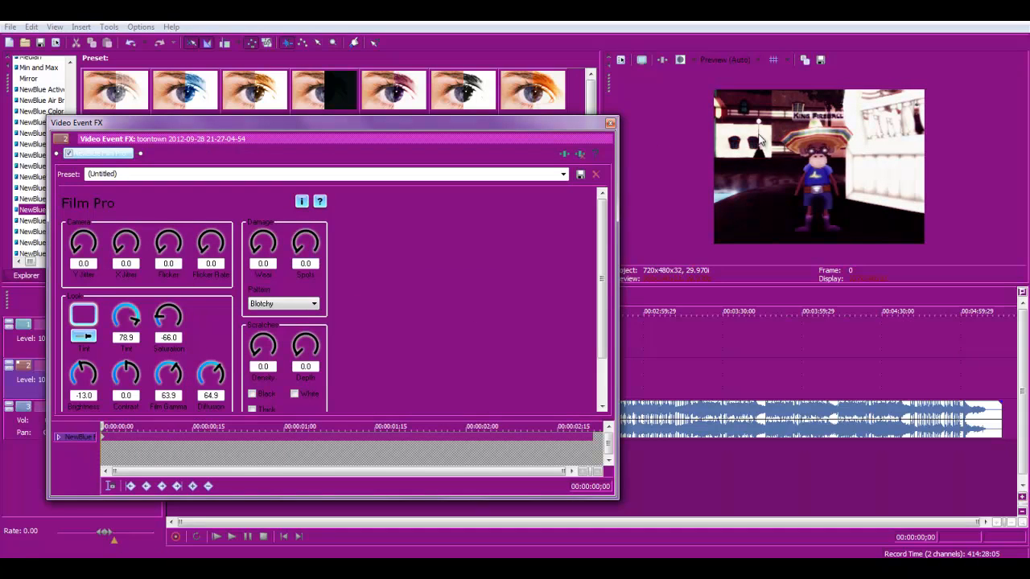
{"action": "left_click", "coordinate": [610, 124]}
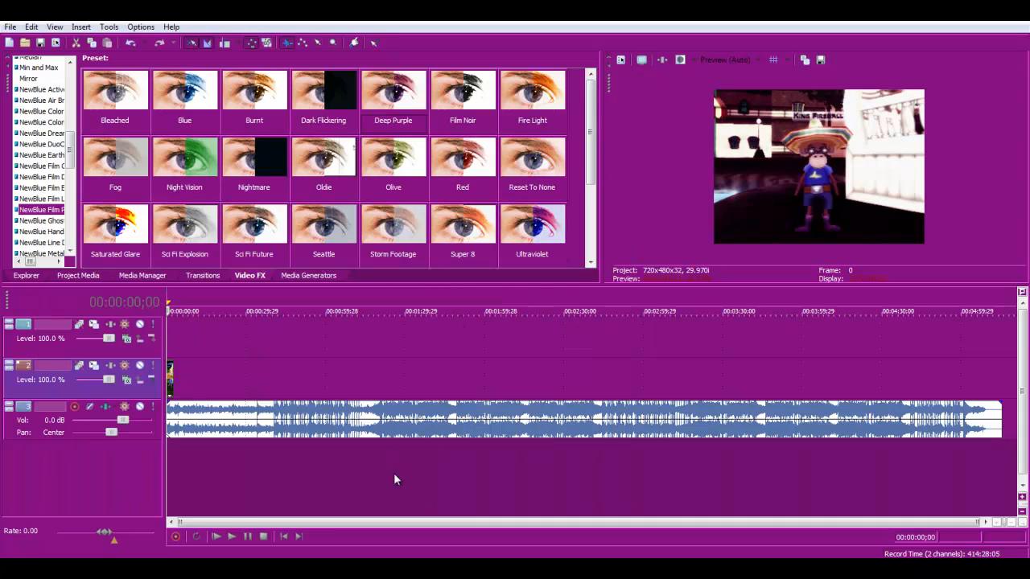
- Play back the start of the timeline to preview the adjusted effect
{"action": "left_click", "coordinate": [233, 536]}
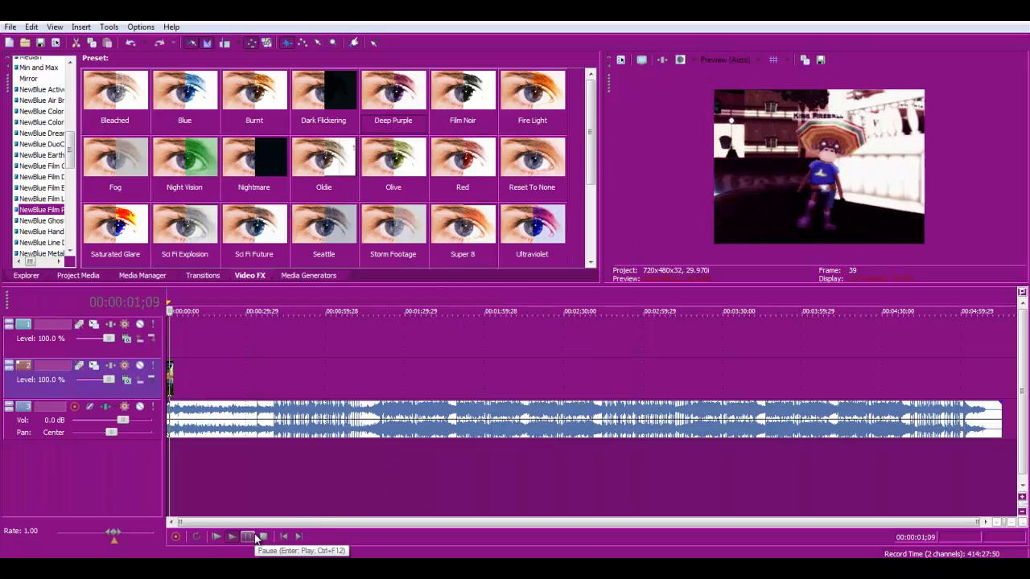
{"action": "left_click", "coordinate": [254, 537]}
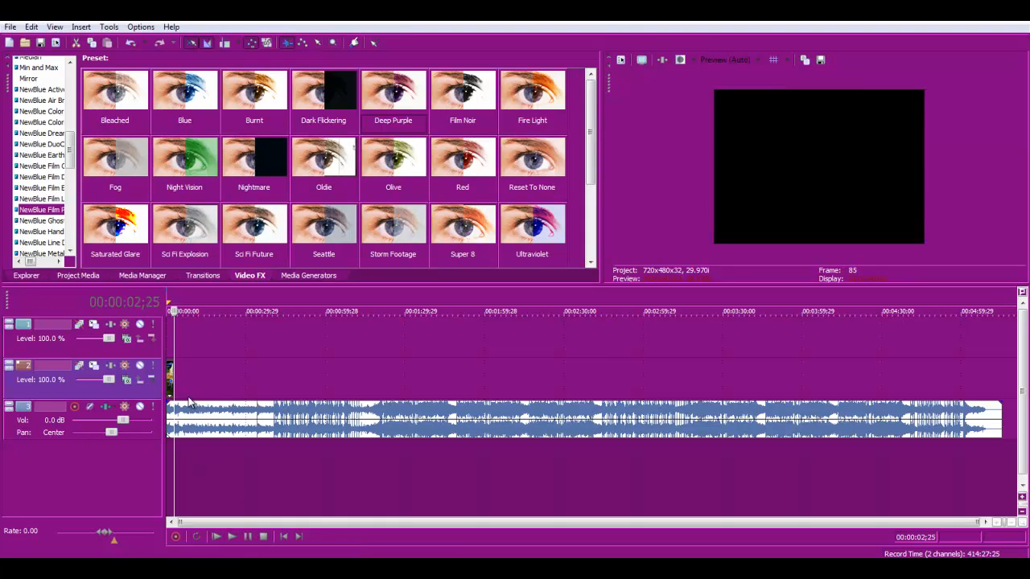
{"action": "left_click", "coordinate": [169, 379]}
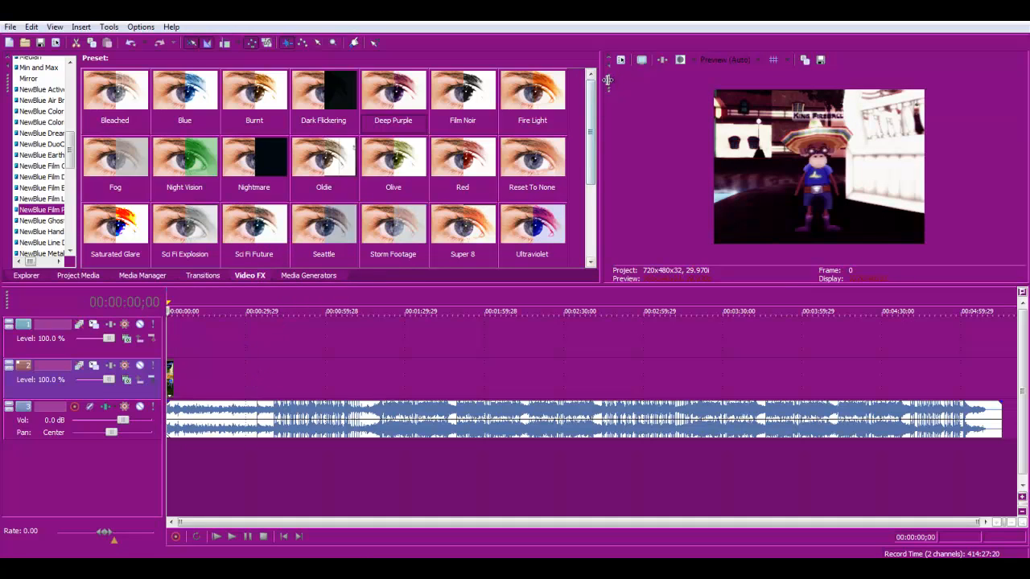
- Switch to Explorer and browse the toontown clips in the Dubstep MEP Part folder
{"action": "left_click_drag", "start_coordinate": [591, 117], "coordinate": [588, 151]}
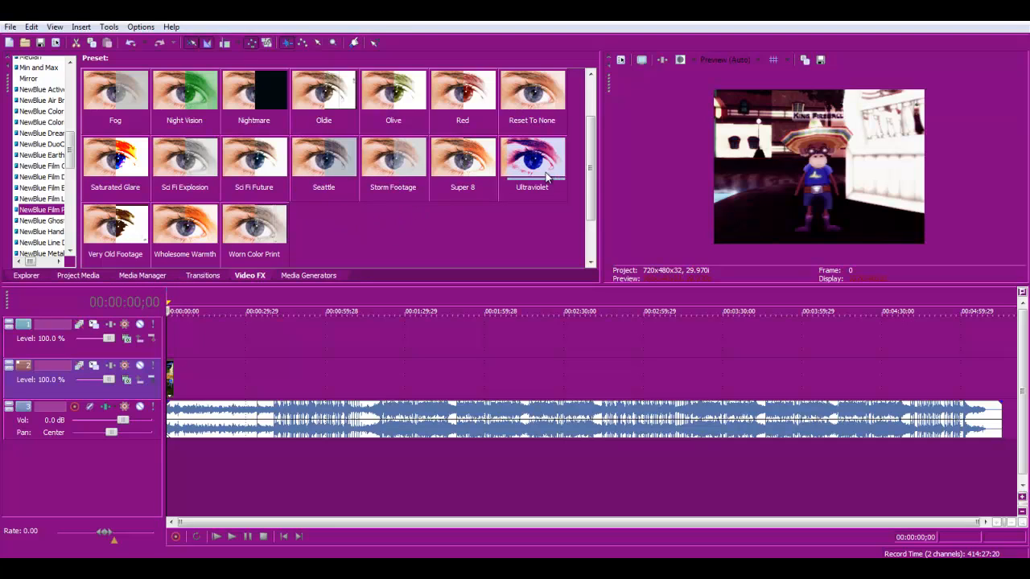
{"action": "left_click", "coordinate": [133, 569]}
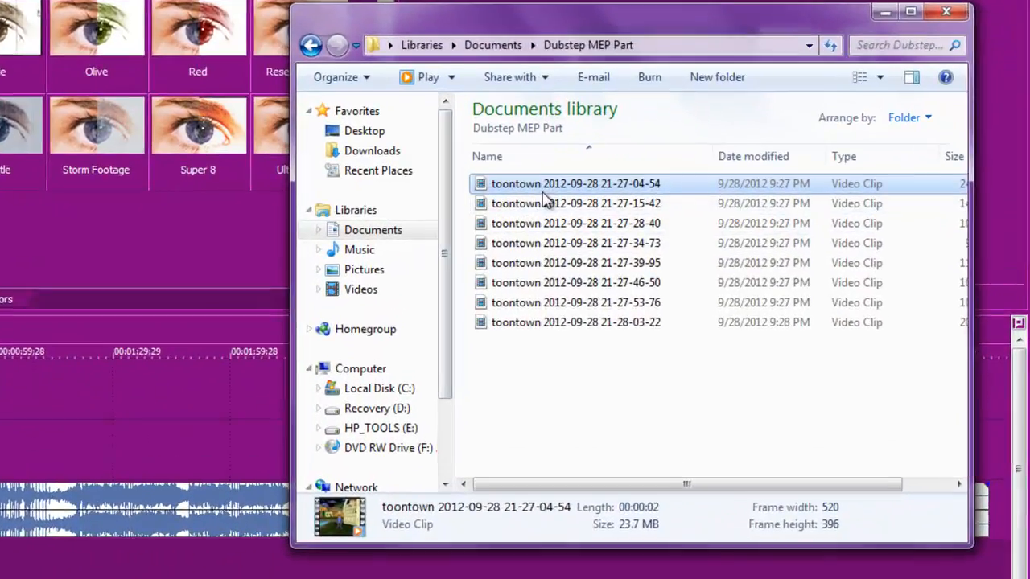
{"action": "left_click", "coordinate": [697, 210]}
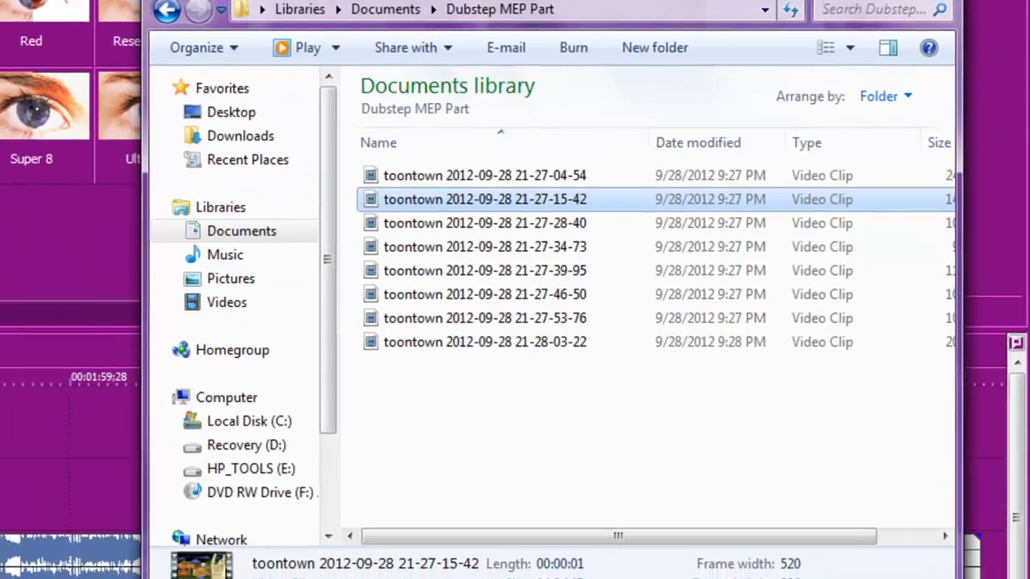
{"action": "left_click", "coordinate": [916, 61]}
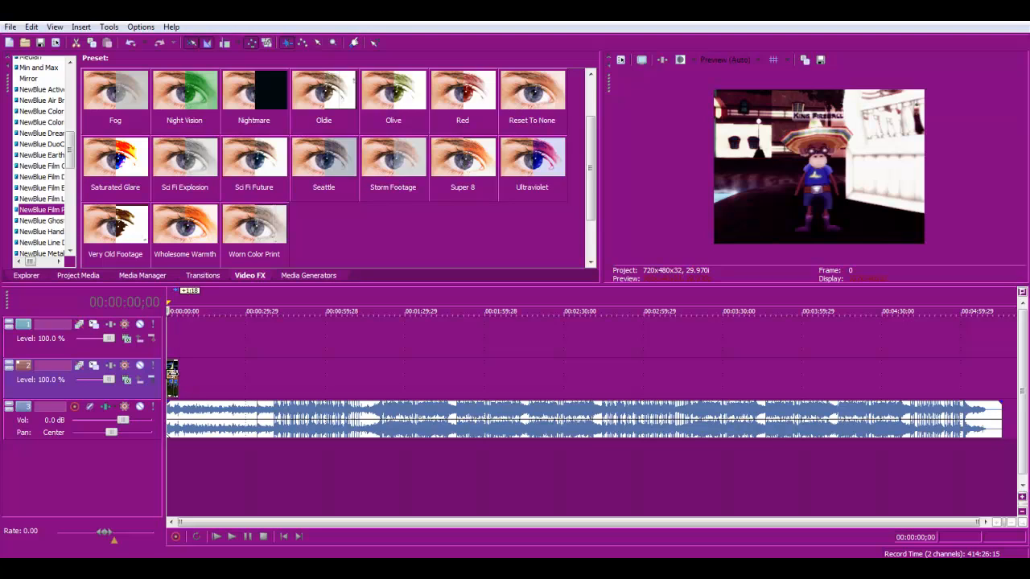
- Copy the first clip and paste its event attributes onto the second toontown clip
{"action": "left_click", "coordinate": [173, 380]}
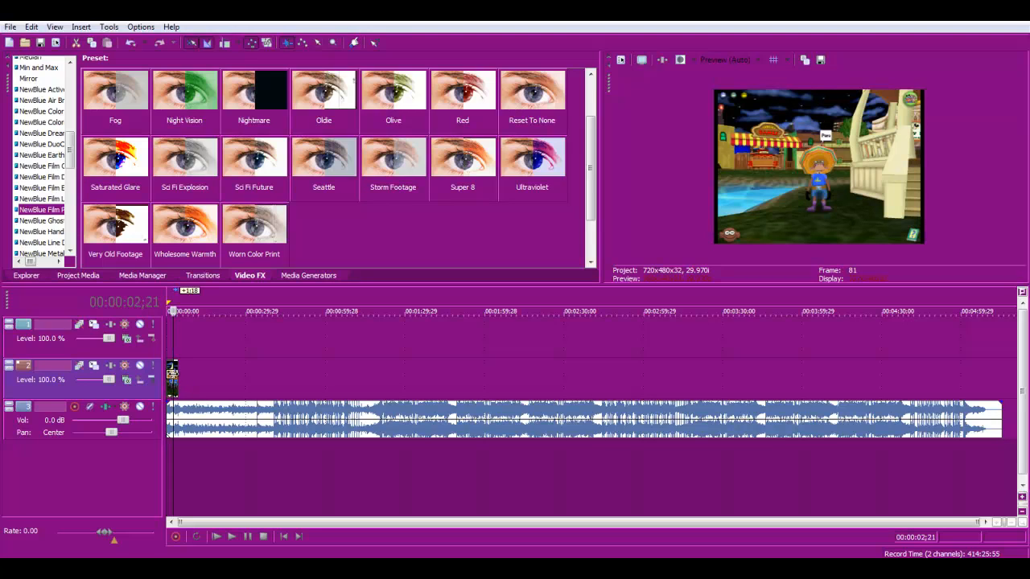
{"action": "left_click", "coordinate": [169, 375]}
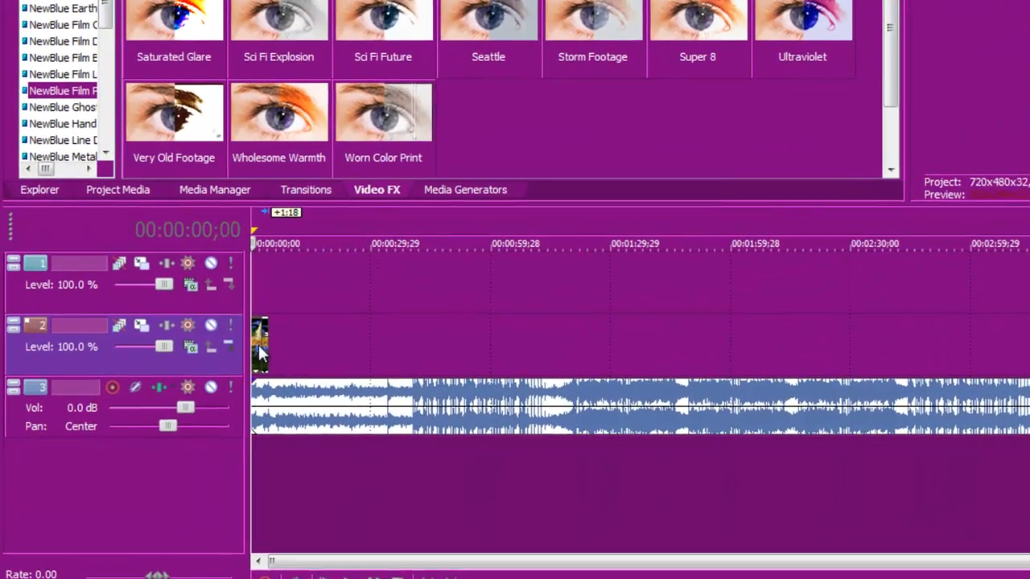
{"action": "right_click", "coordinate": [173, 384]}
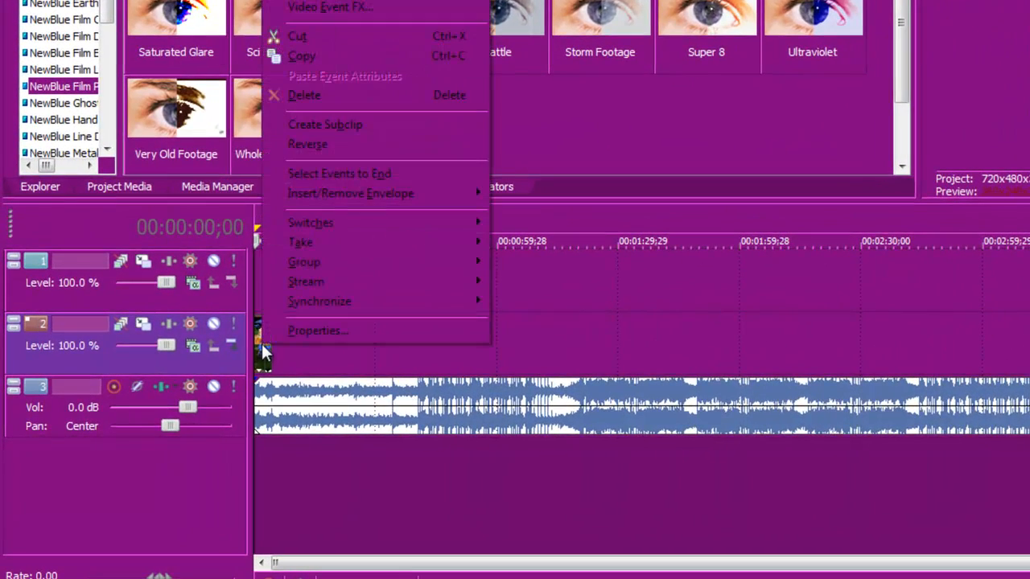
{"action": "left_click", "coordinate": [309, 57]}
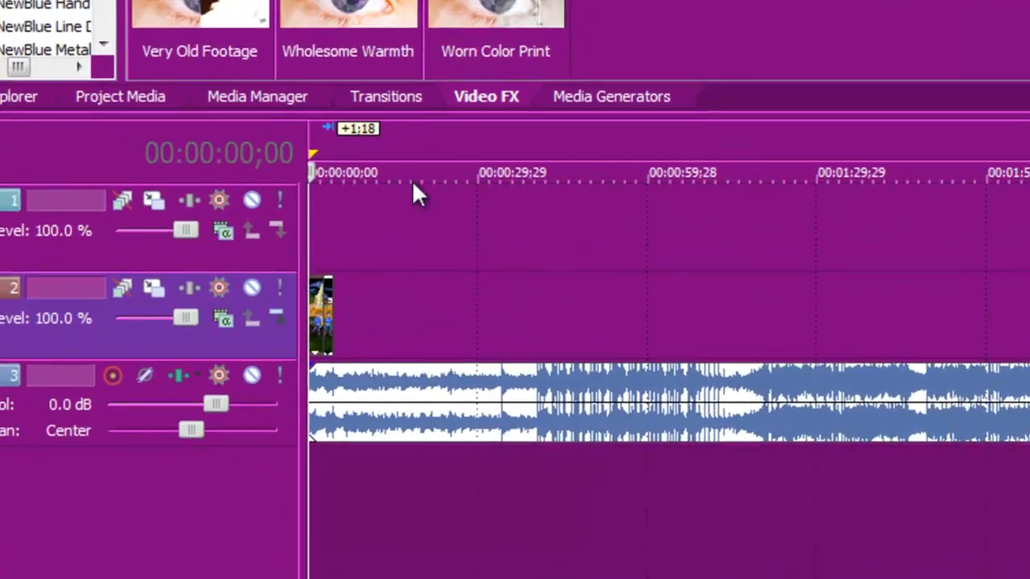
{"action": "left_click", "coordinate": [324, 313]}
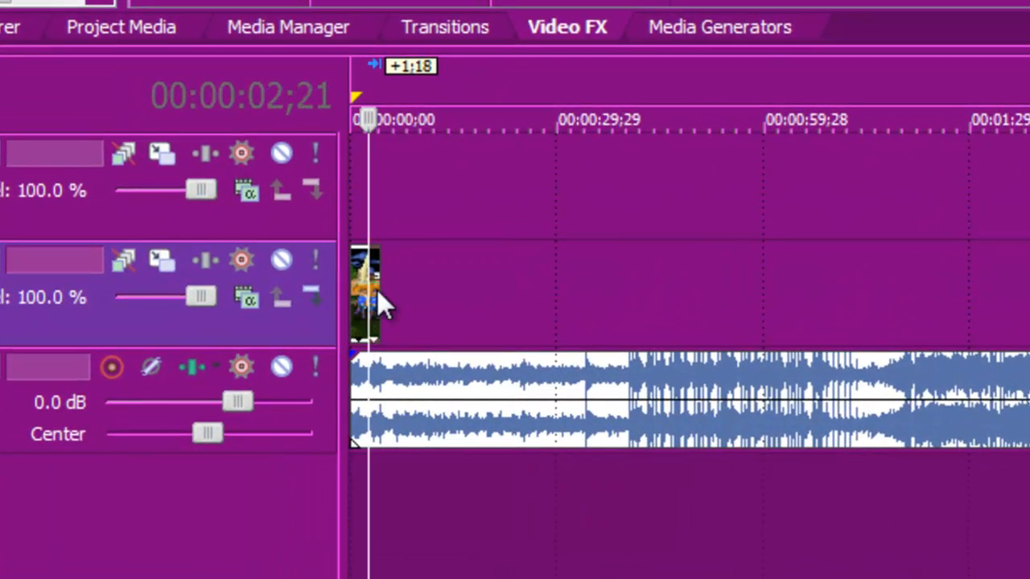
{"action": "right_click", "coordinate": [376, 289]}
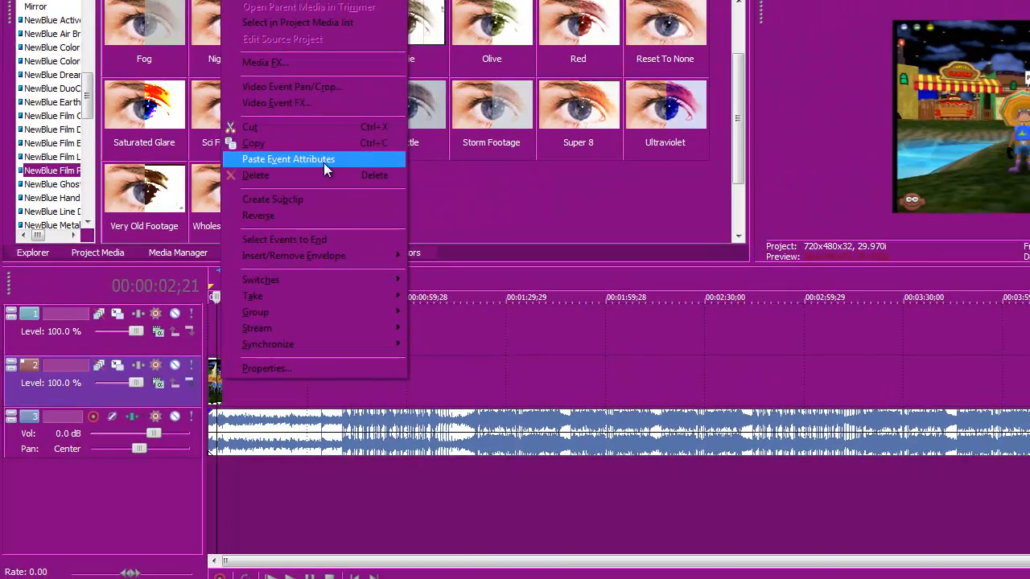
{"action": "left_click", "coordinate": [324, 159]}
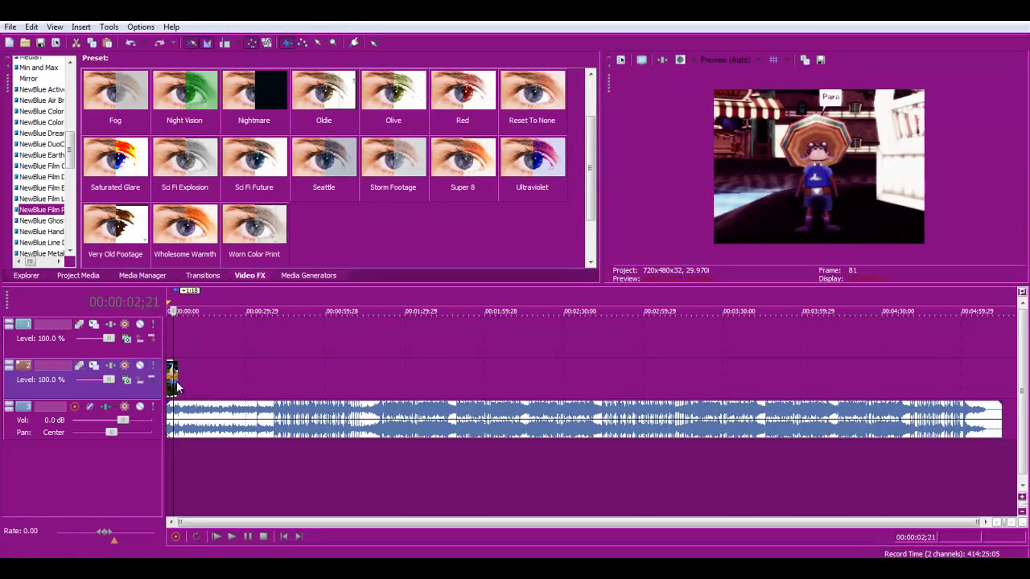
- Compare the first and second clips in the preview
{"action": "left_click", "coordinate": [167, 385]}
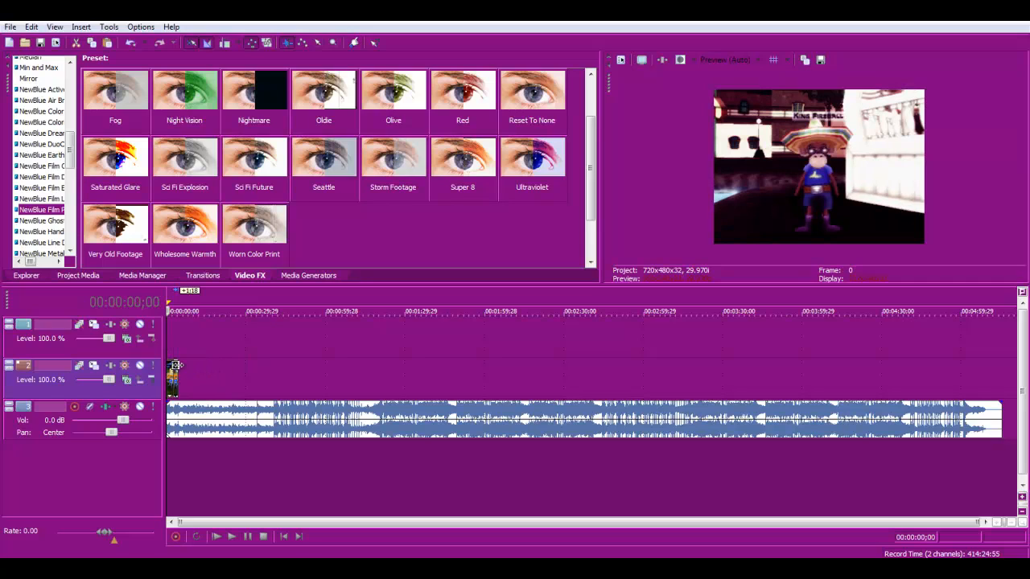
{"action": "left_click", "coordinate": [173, 371]}
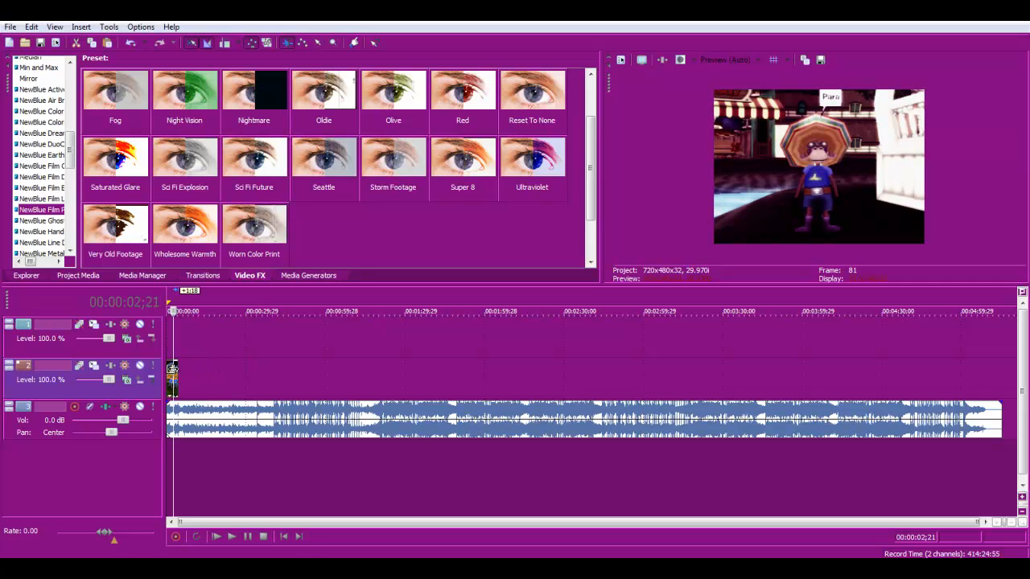
{"action": "left_click", "coordinate": [169, 370]}
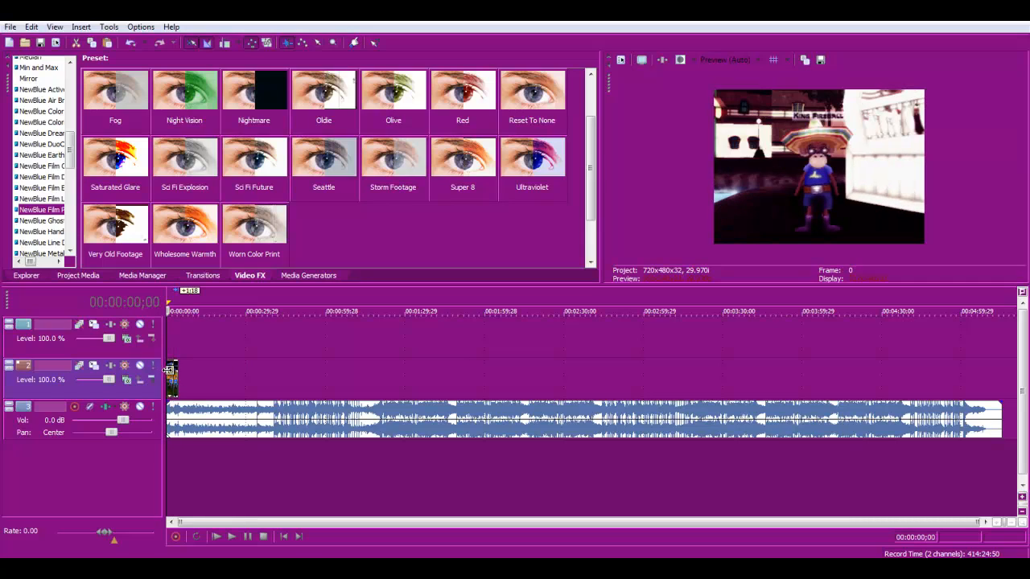